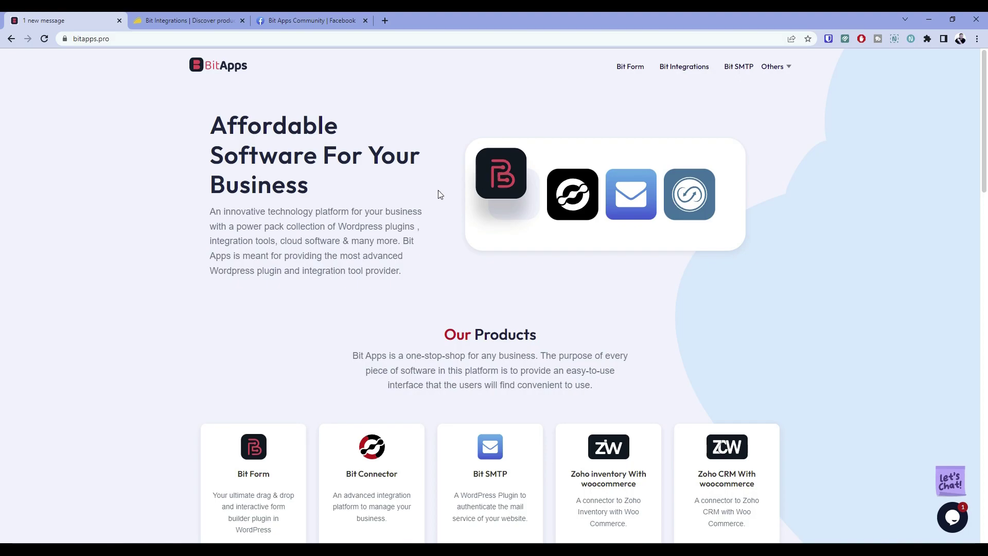
Scroll to Bit Apps at A Glance and back, then go to the Bit Form product page
scroll(427, 199, down, 2)
scroll(427, 199, down, 7)
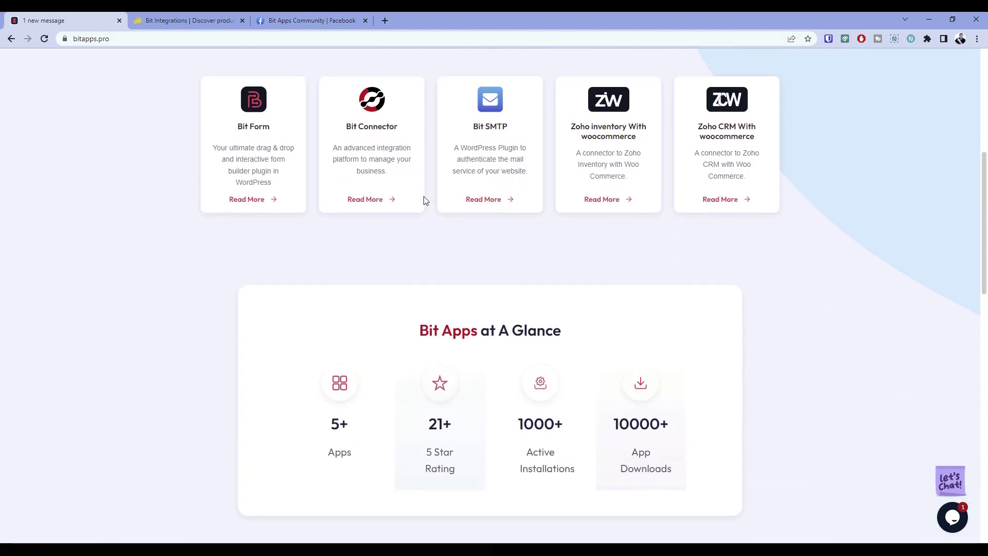
scroll(427, 201, up, 9)
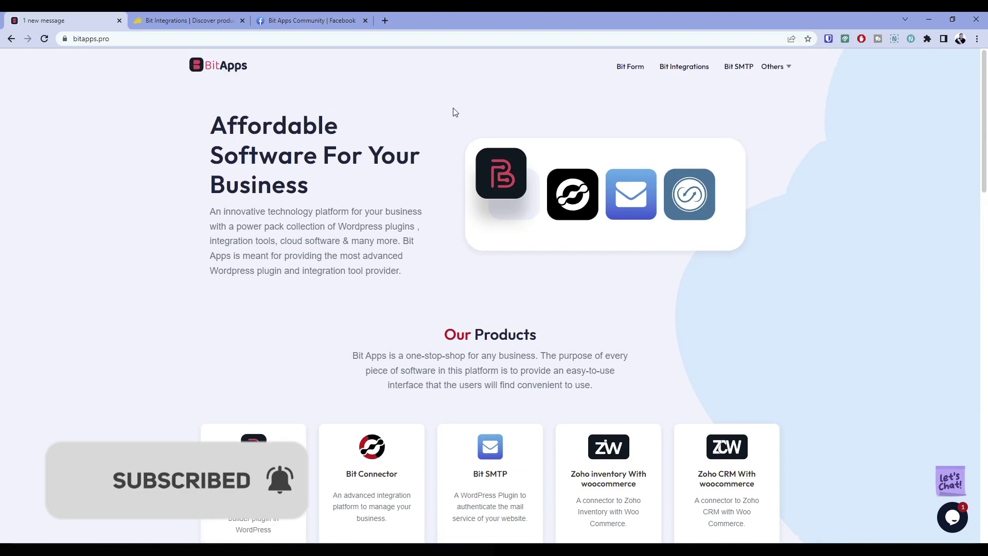
click(627, 69)
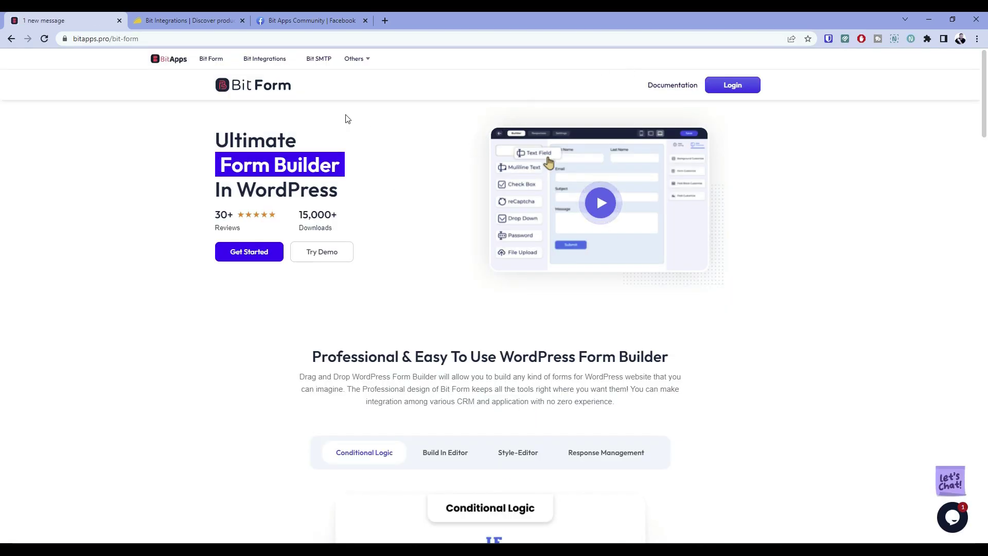
scroll(378, 183, down, 3)
scroll(378, 183, down, 10)
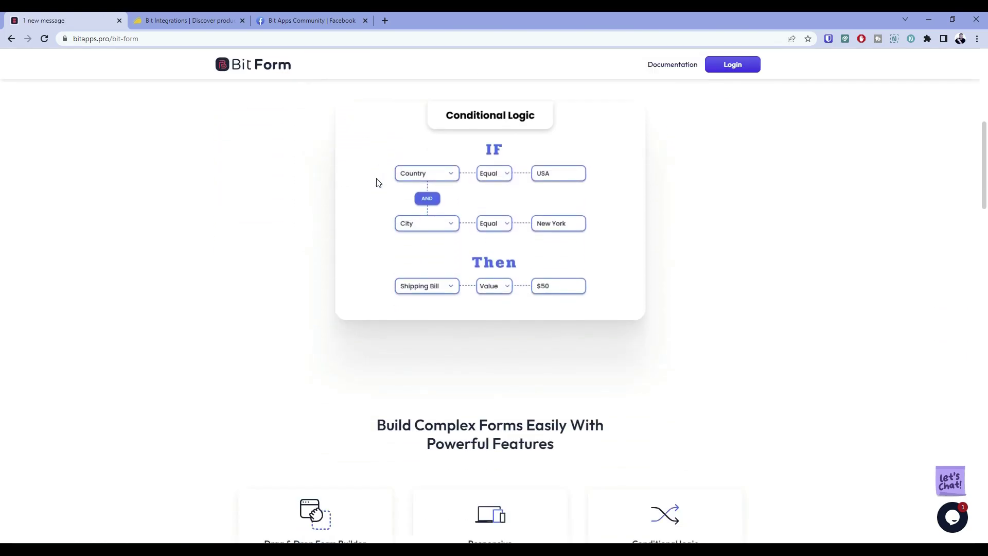
scroll(378, 182, down, 15)
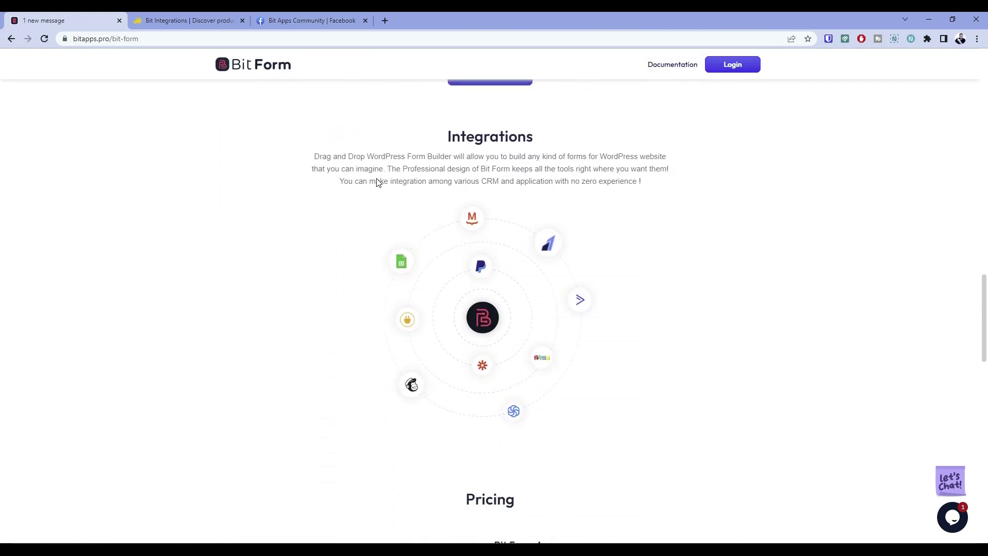
scroll(378, 185, up, 1)
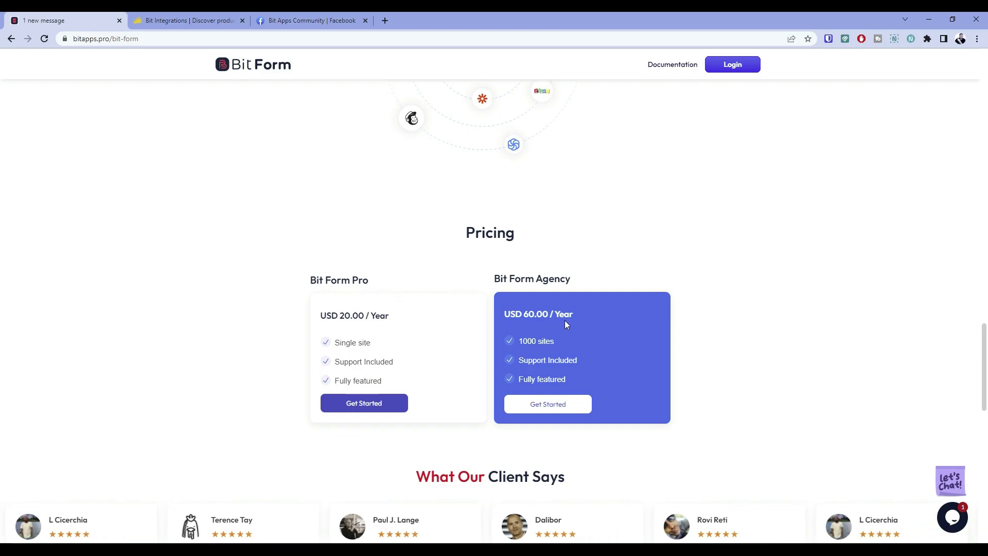
scroll(460, 304, up, 12)
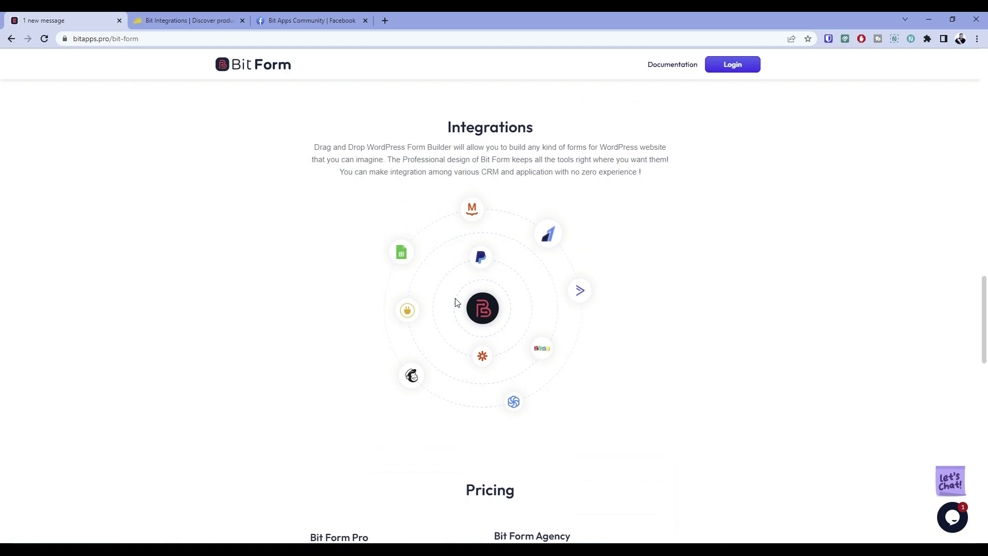
scroll(456, 304, up, 15)
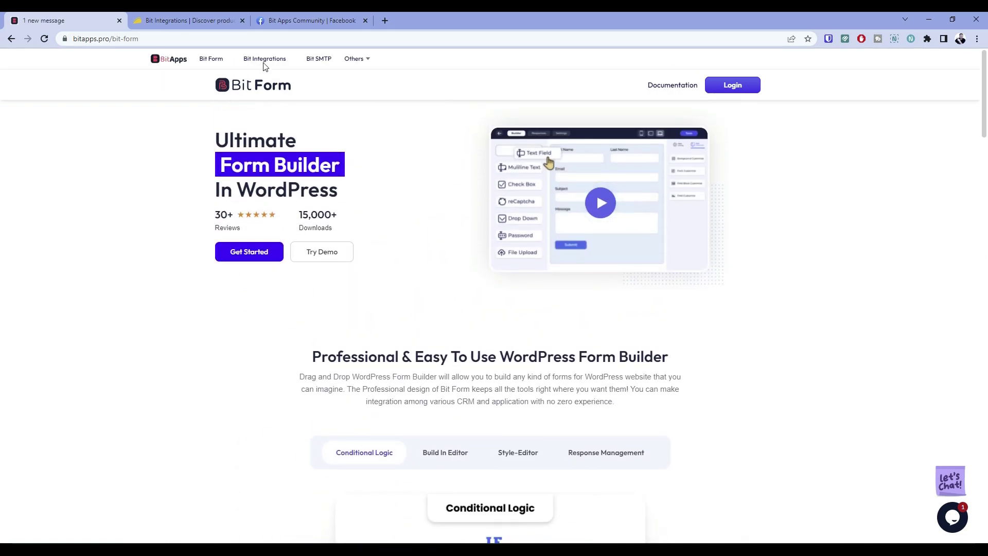
Go to the Bit Integrations page and scroll past Why Choose Bit Integrations to the connector diagram
click(263, 60)
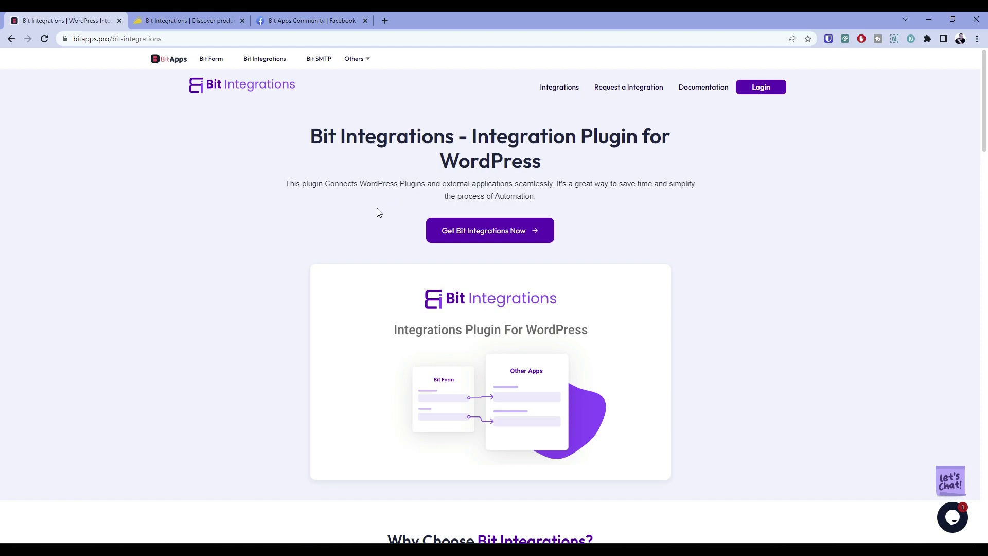
scroll(360, 215, down, 5)
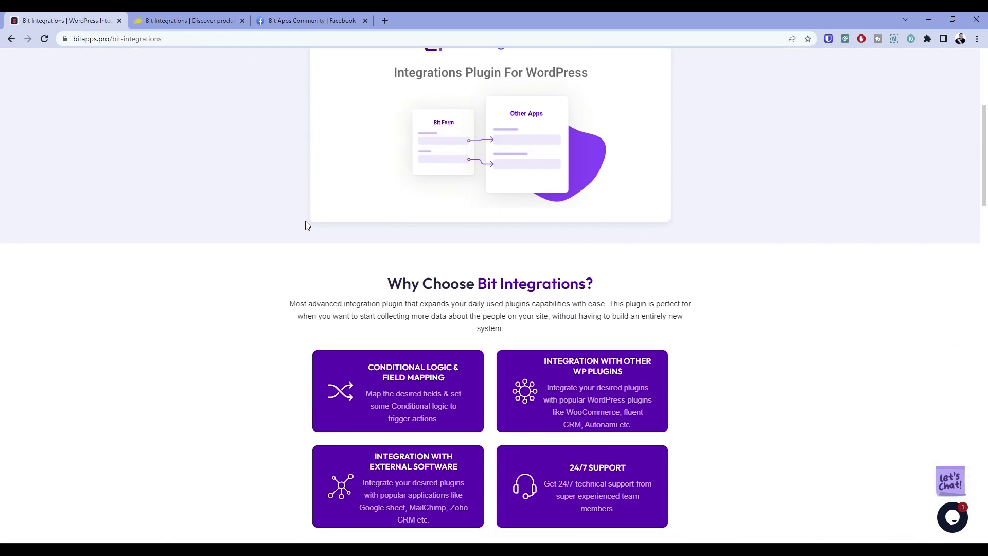
scroll(305, 225, down, 1)
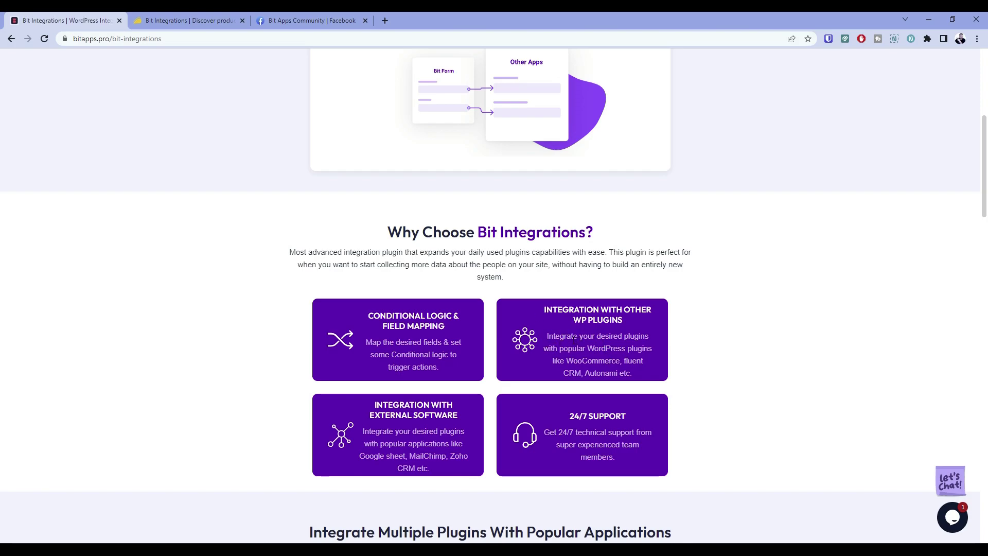
scroll(573, 335, down, 1)
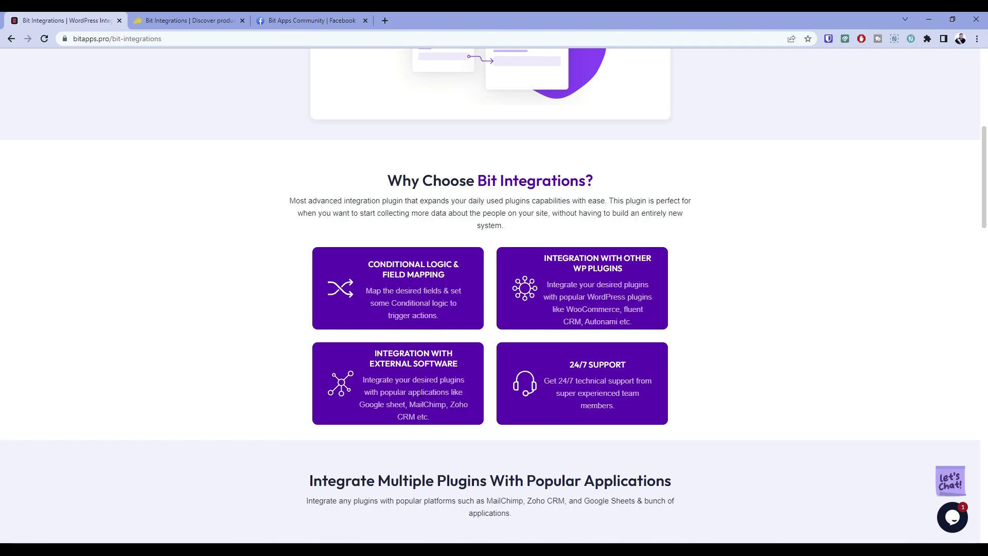
scroll(406, 403, down, 6)
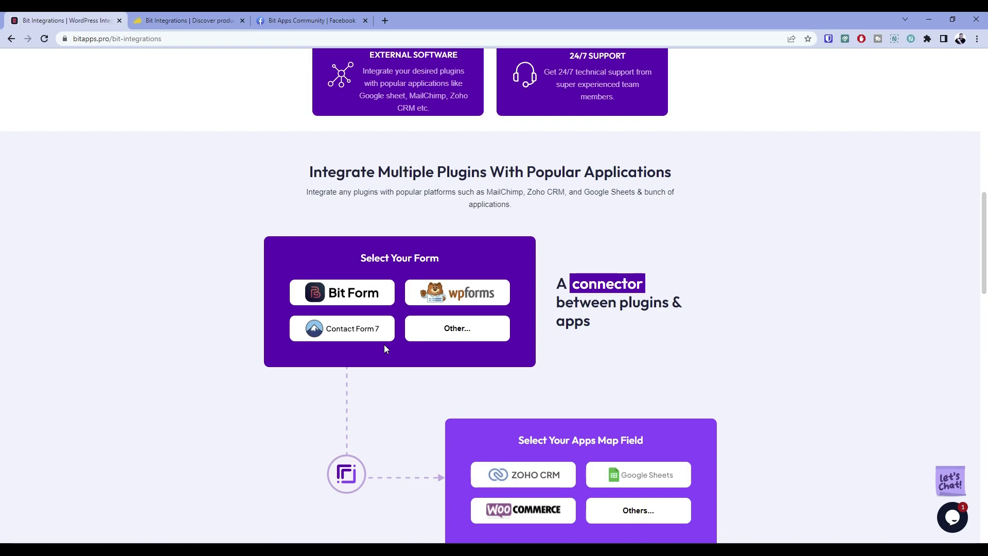
Scroll to Bit Integrations Pricing and highlight the Agency plan's 1000 site limit
scroll(384, 344, down, 1)
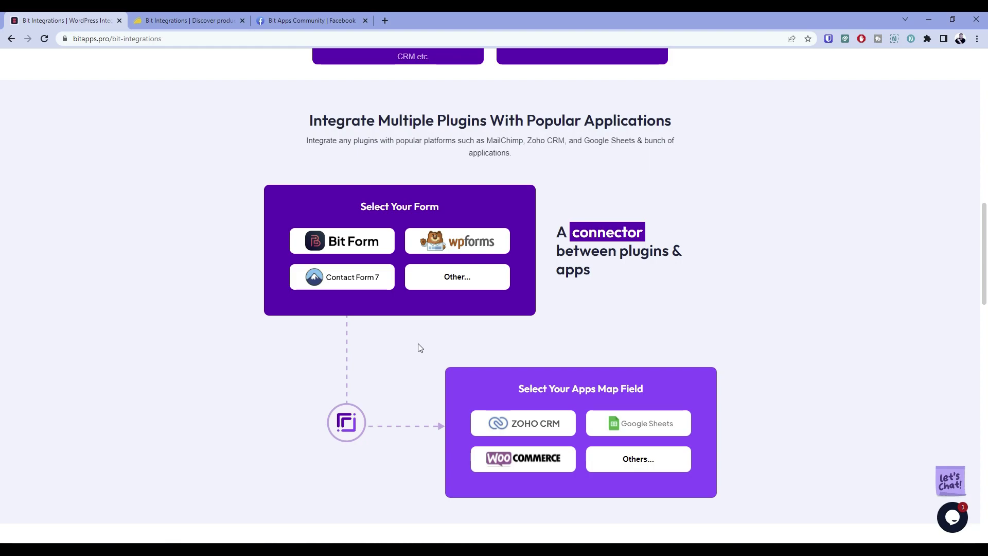
scroll(414, 350, down, 1)
scroll(417, 352, down, 1)
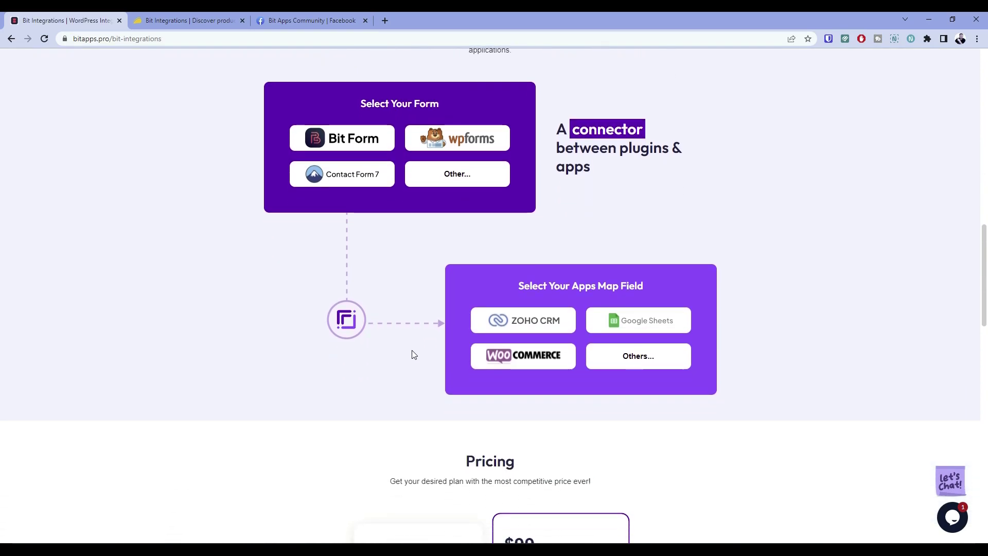
scroll(412, 354, down, 5)
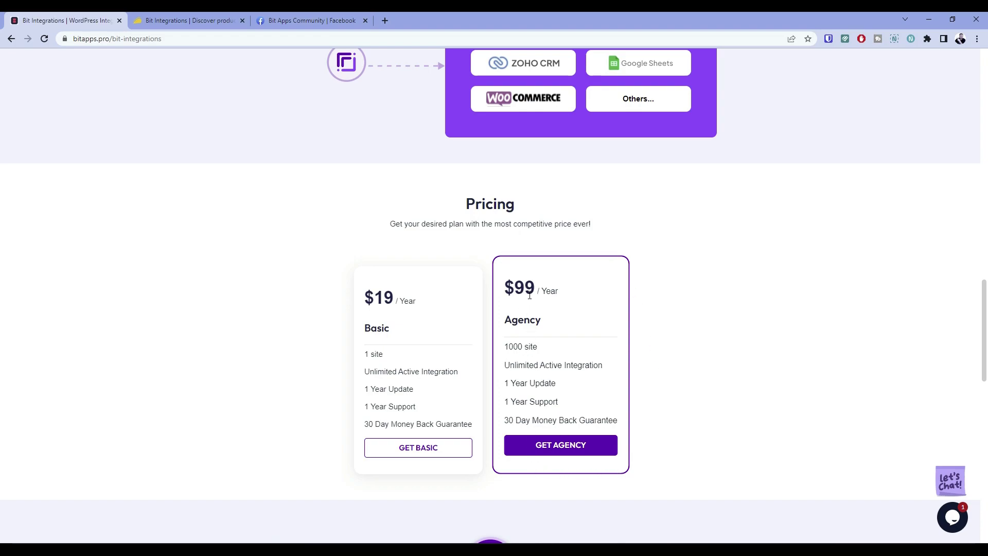
drag(505, 347, 542, 349)
Return to the top of the page and switch to the AppSumo Bit Integrations deal tab
scroll(484, 355, up, 2)
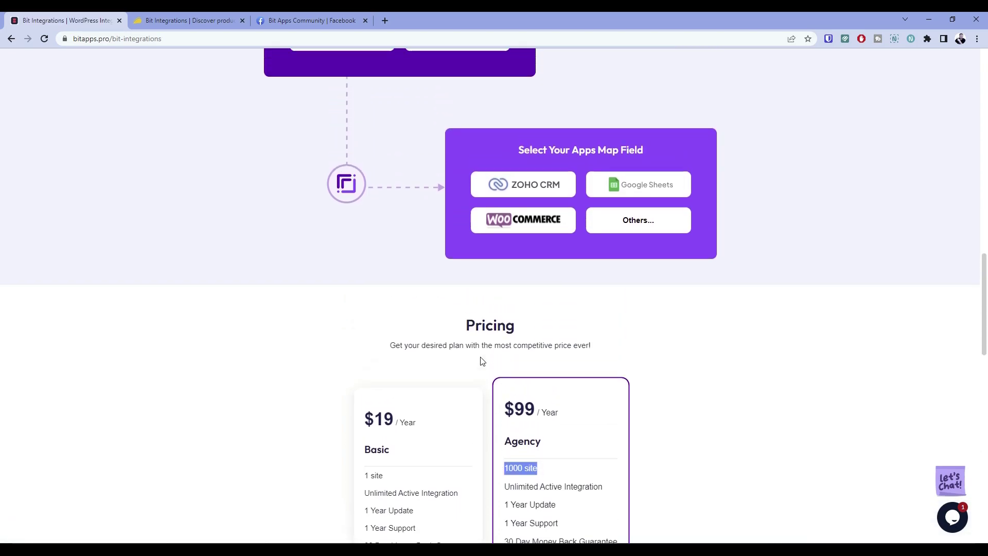
scroll(482, 361, up, 6)
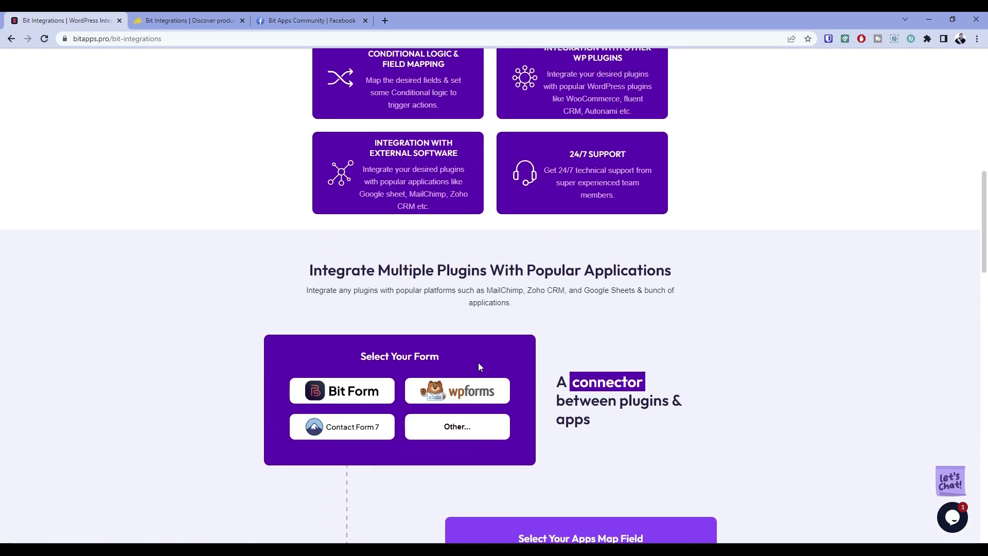
scroll(478, 363, up, 7)
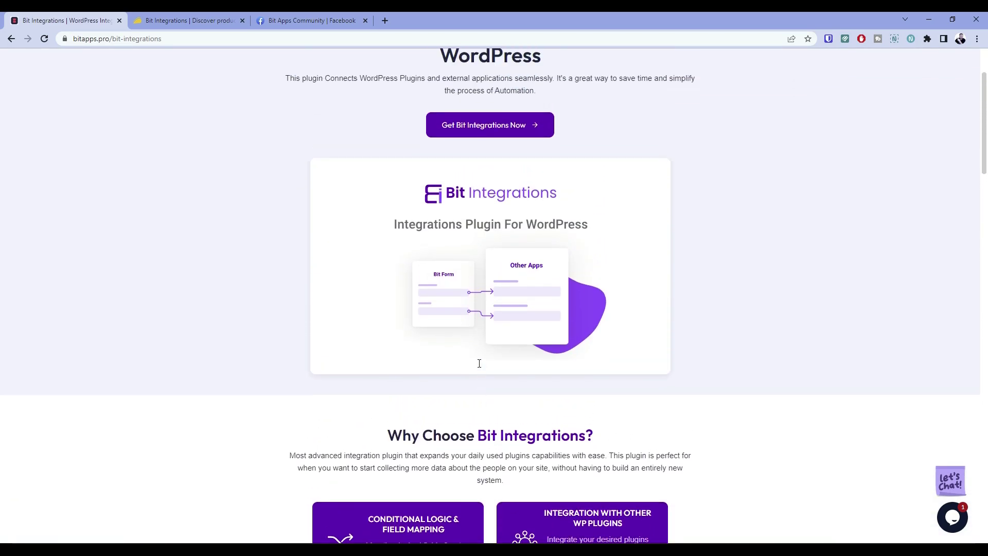
scroll(479, 363, up, 3)
click(185, 16)
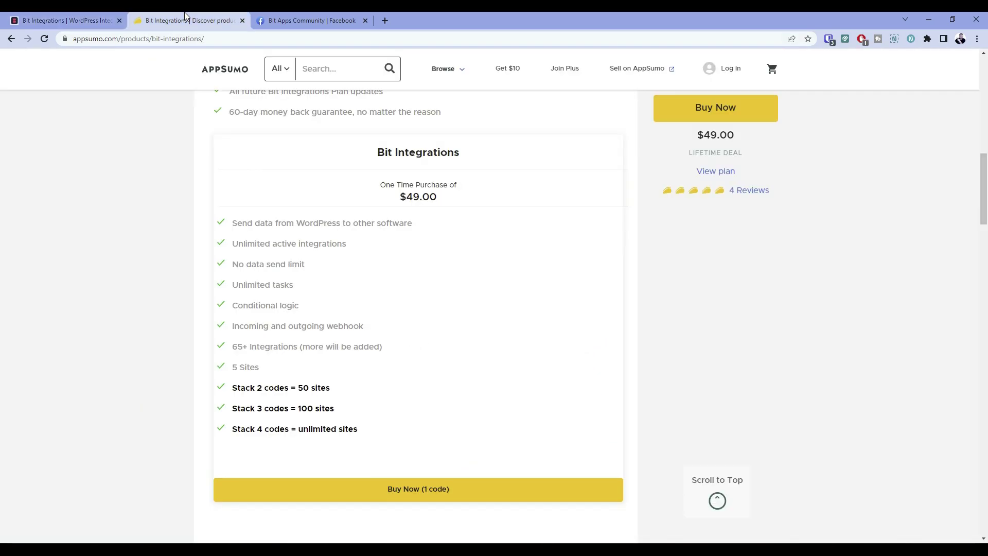
Highlight the AppSumo code-stacking tiers: 5 sites, 50 sites for two codes, unlimited for four
scroll(201, 198, up, 9)
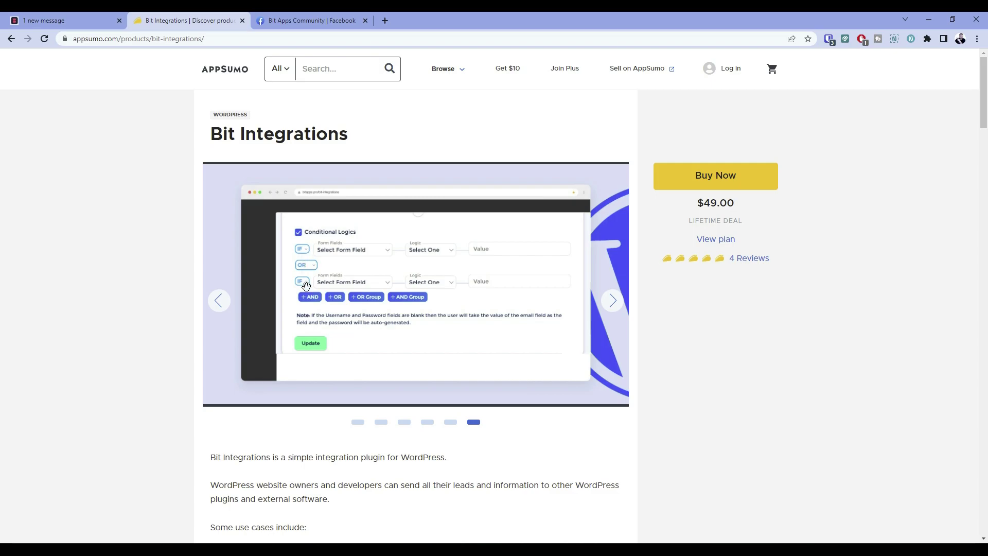
scroll(307, 288, down, 4)
scroll(307, 293, down, 1)
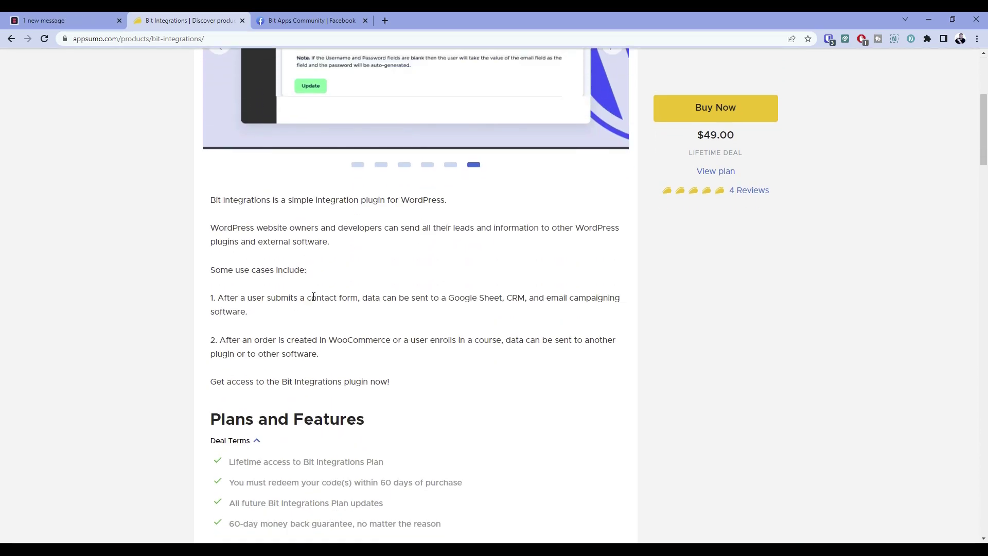
scroll(313, 297, down, 6)
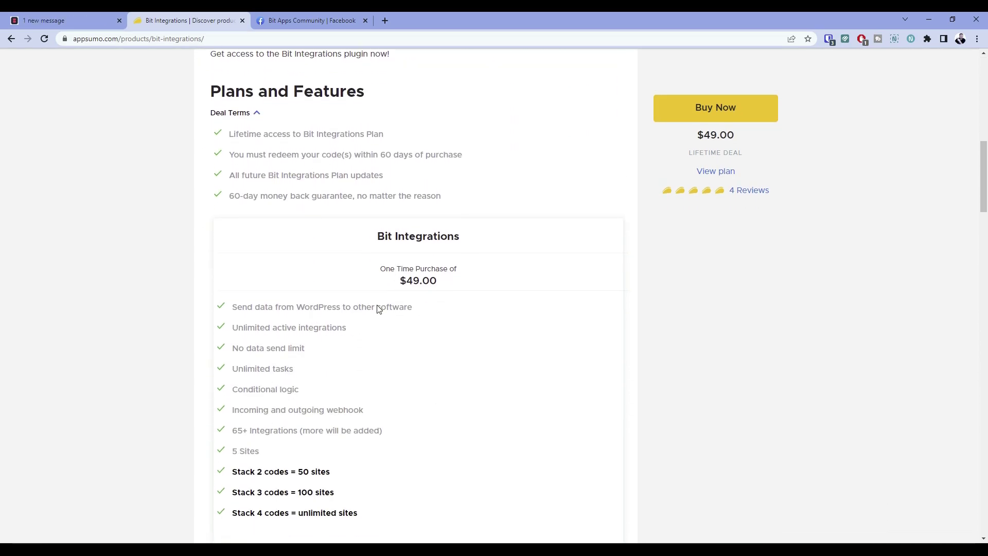
scroll(277, 407, down, 2)
triple_click(234, 429)
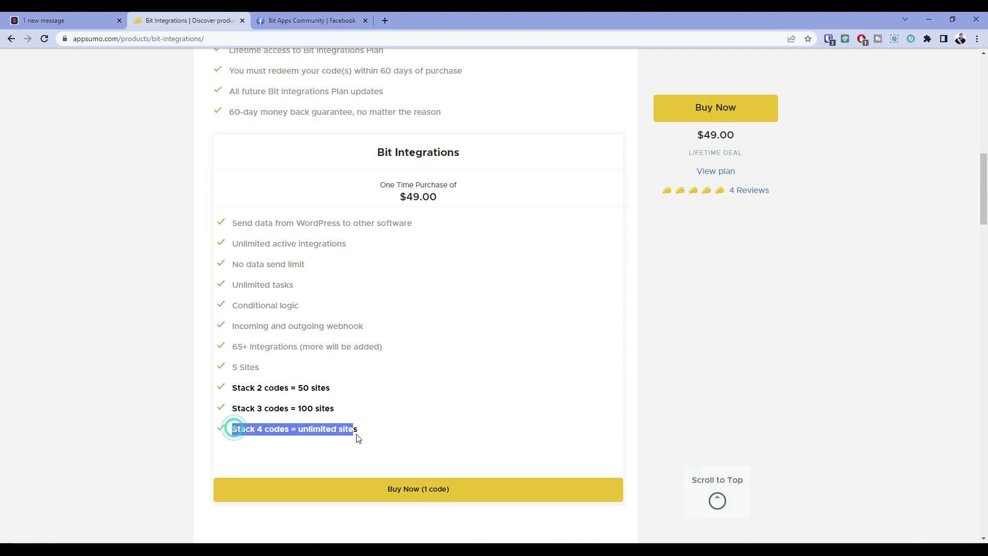
scroll(323, 416, up, 1)
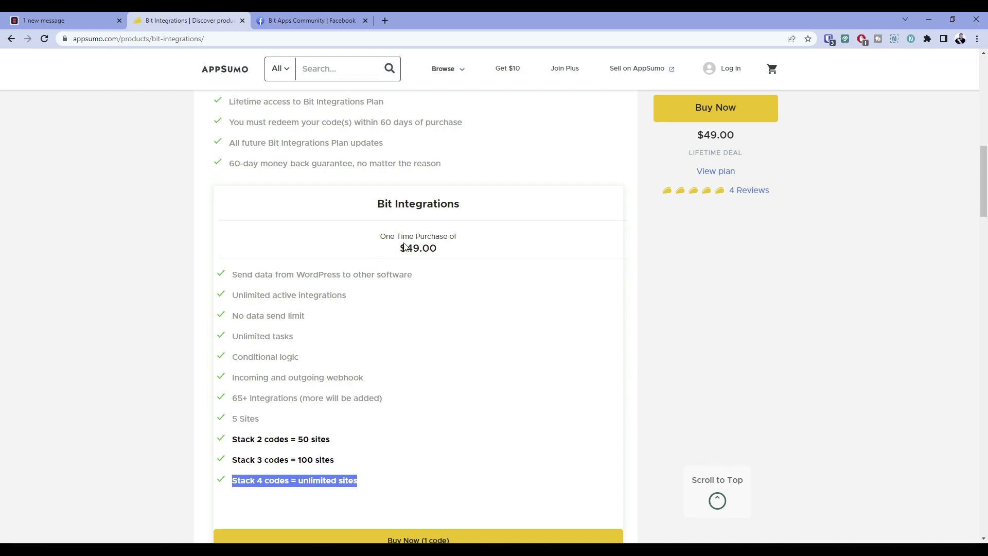
drag(232, 418, 260, 418)
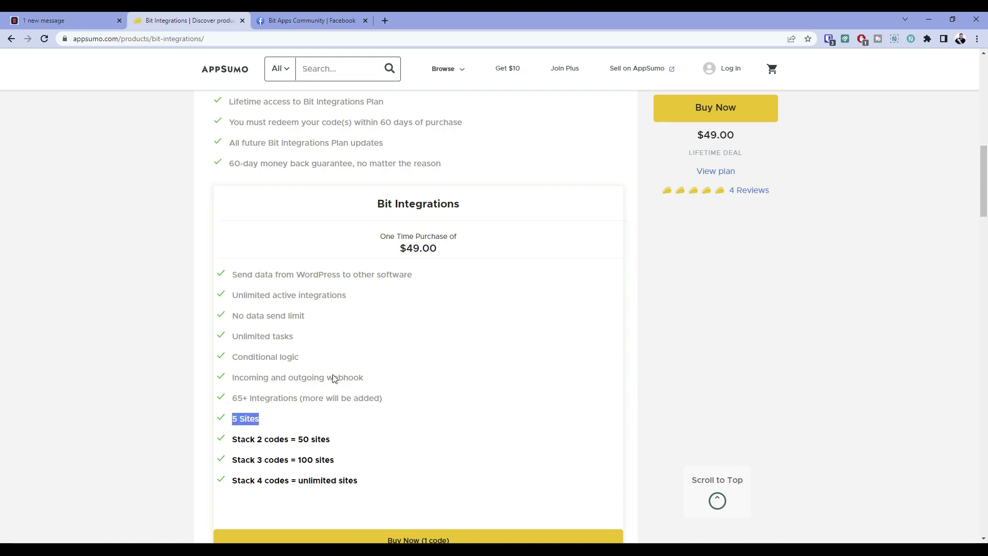
drag(297, 439, 347, 443)
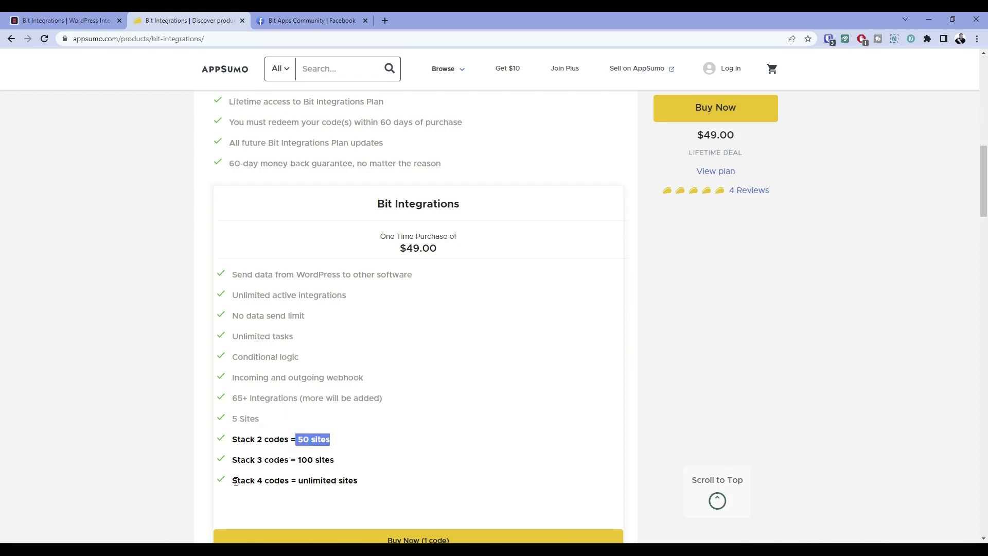
drag(231, 480, 346, 475)
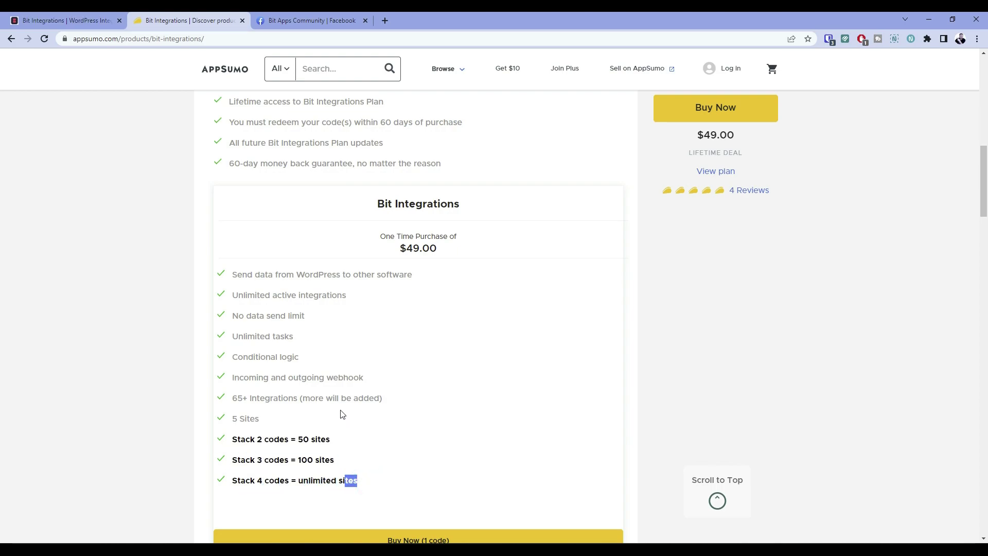
Return to the top of the deal page and switch to the Bit Apps Community Facebook tab
scroll(342, 415, down, 4)
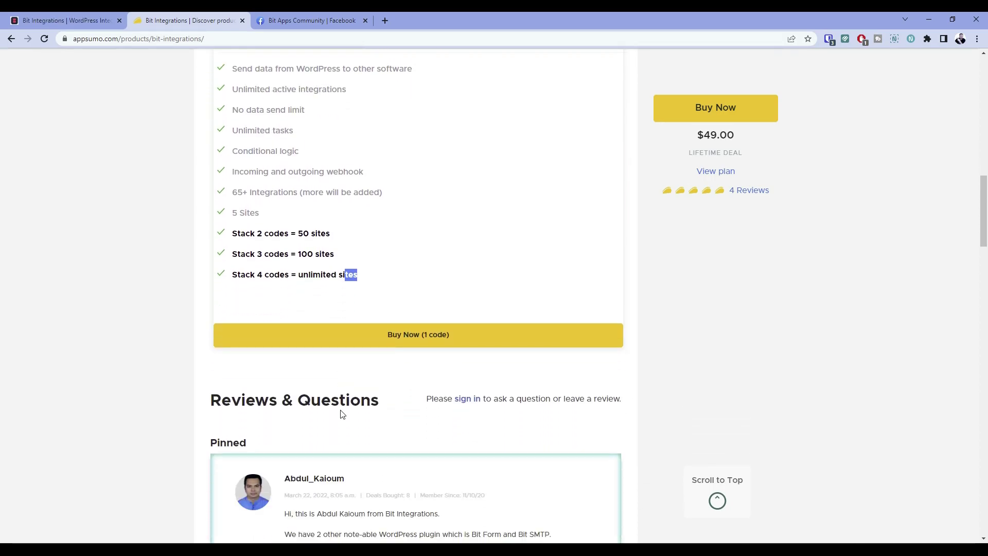
scroll(342, 414, up, 9)
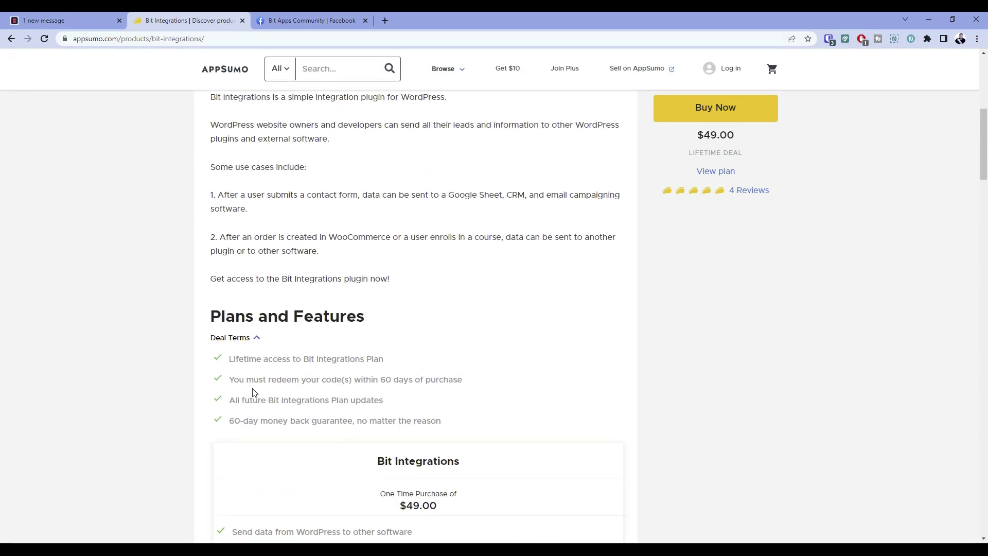
scroll(252, 392, up, 6)
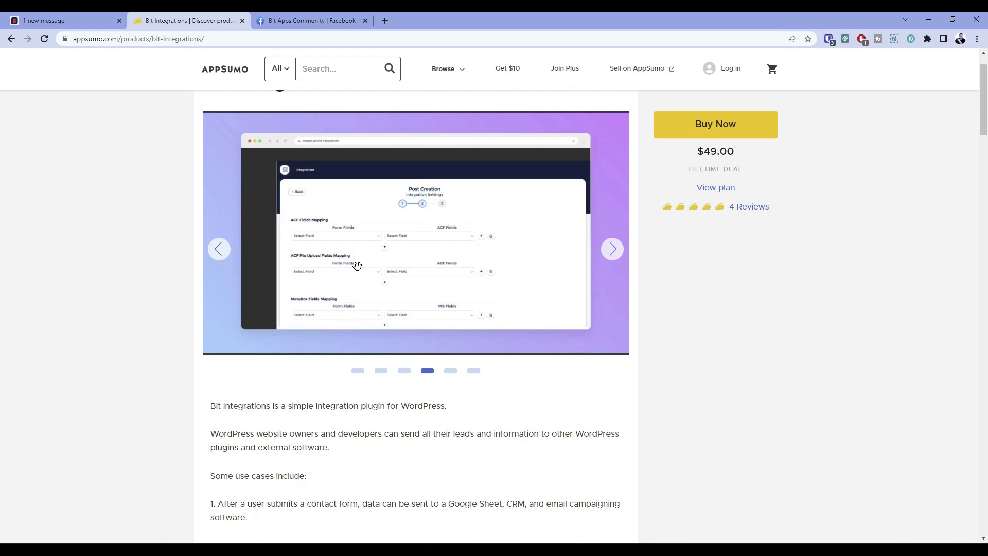
scroll(401, 304, up, 1)
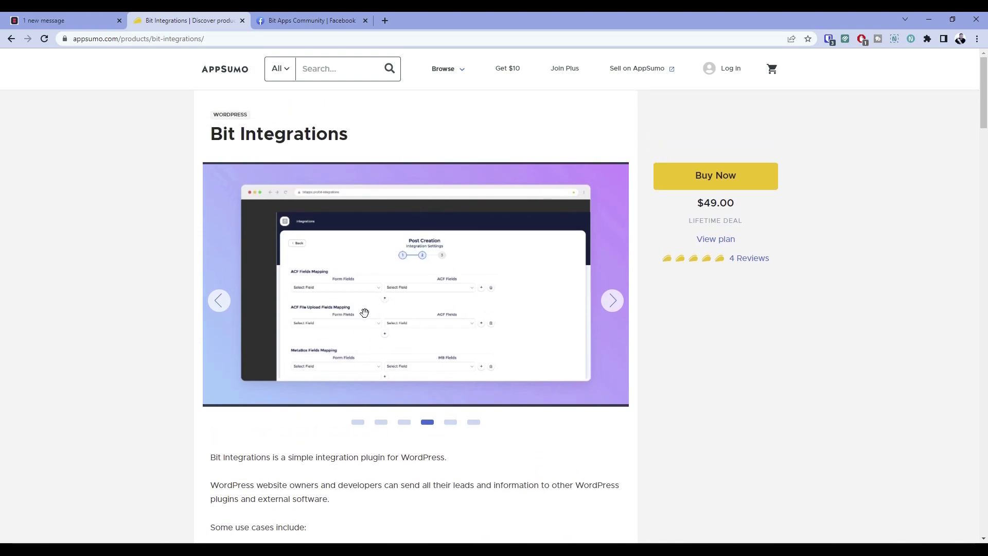
click(303, 17)
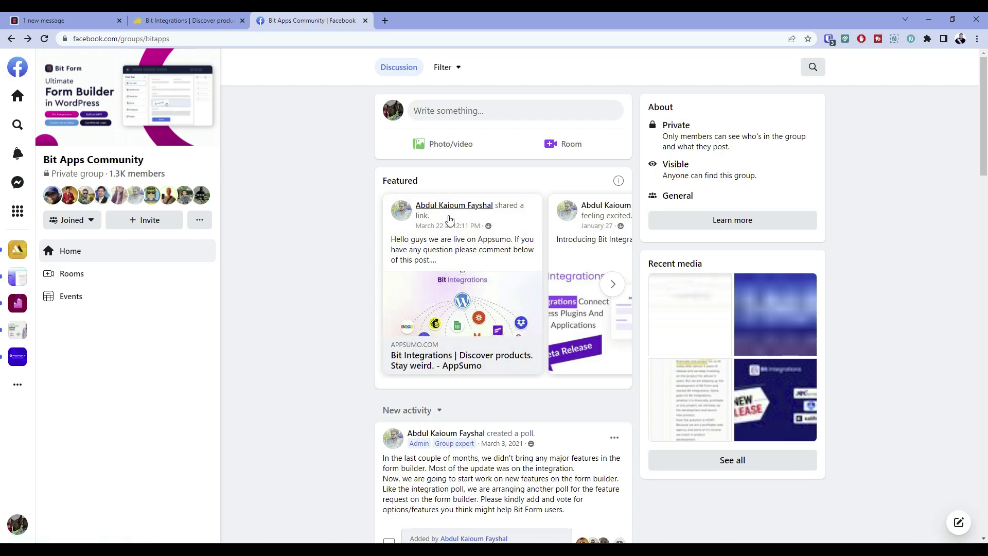
scroll(411, 323, down, 2)
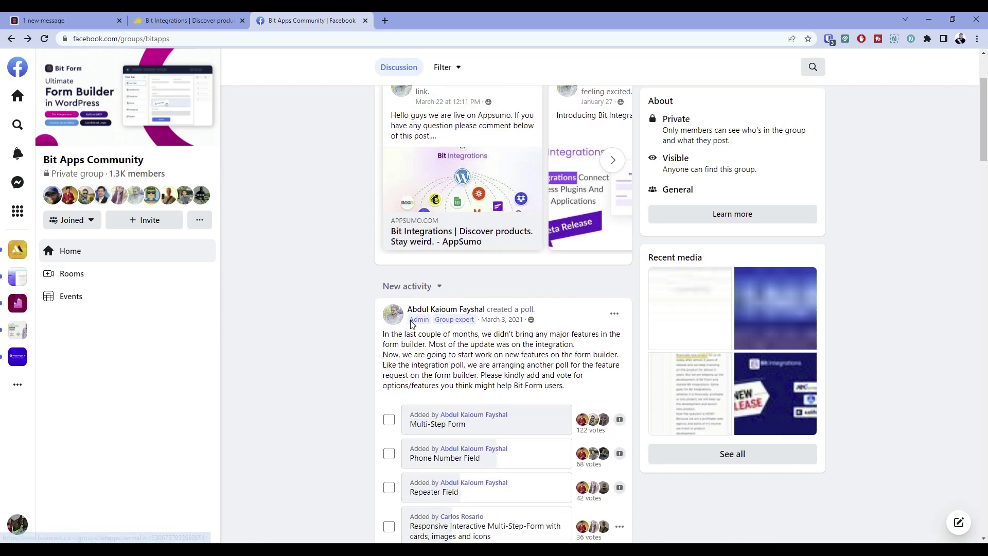
scroll(412, 323, down, 2)
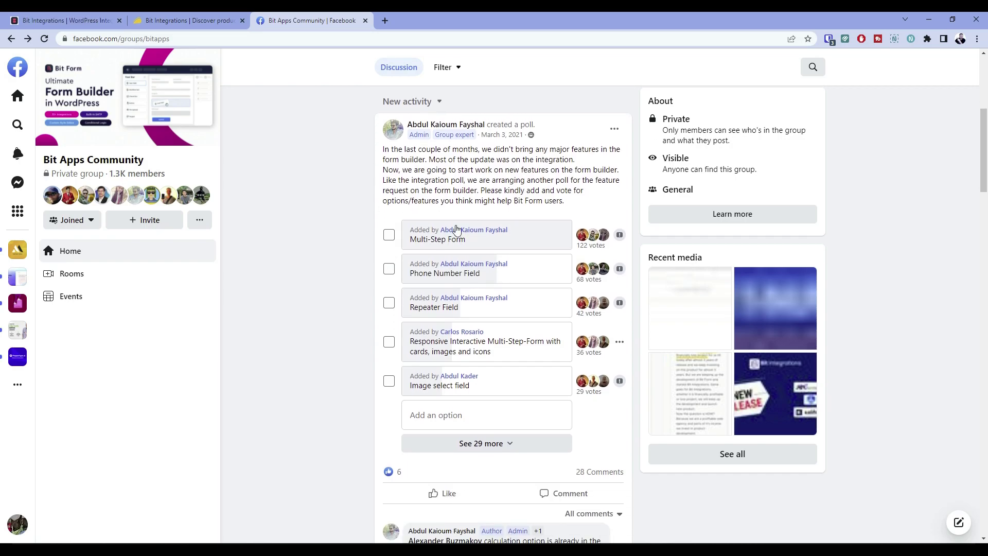
scroll(353, 266, down, 7)
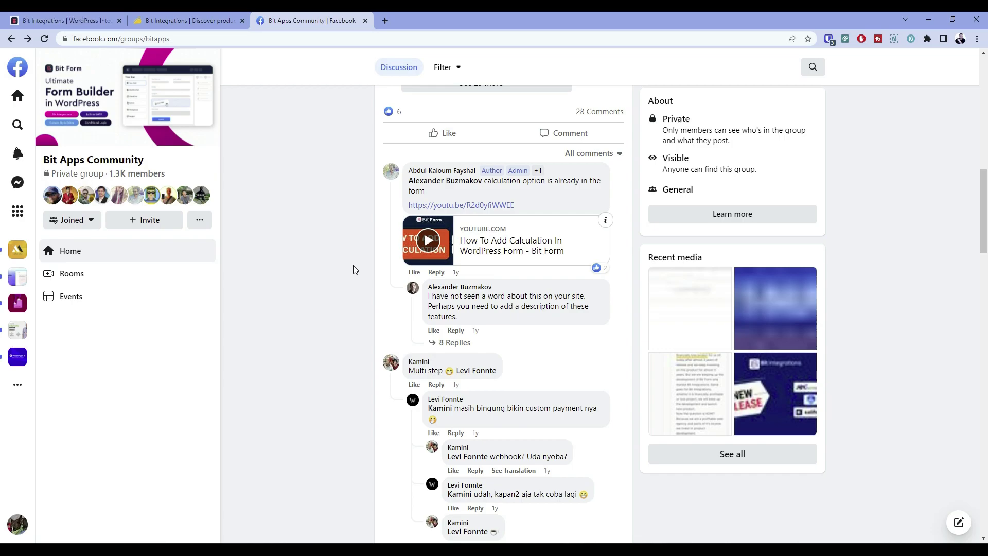
scroll(353, 267, down, 1)
scroll(353, 269, down, 6)
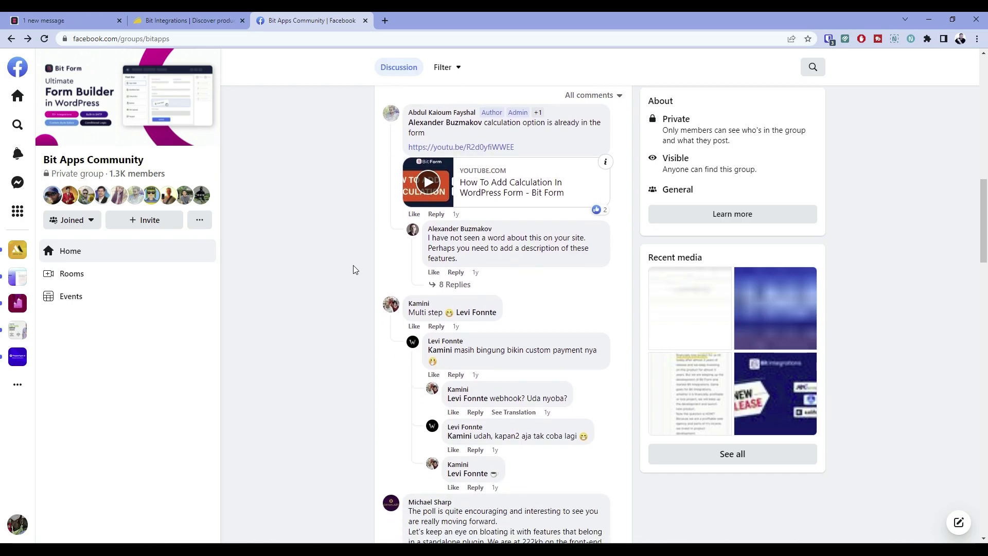
scroll(354, 270, down, 6)
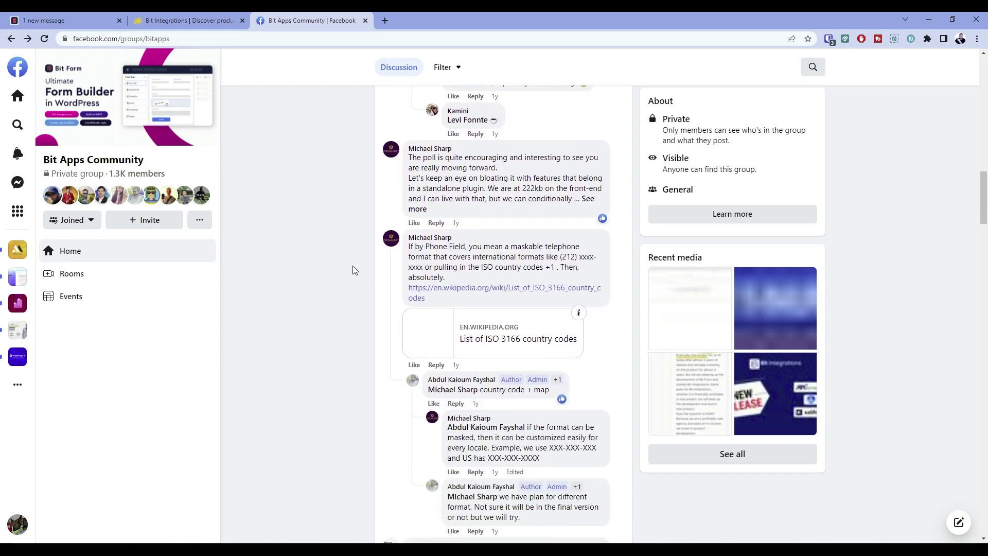
scroll(352, 271, down, 7)
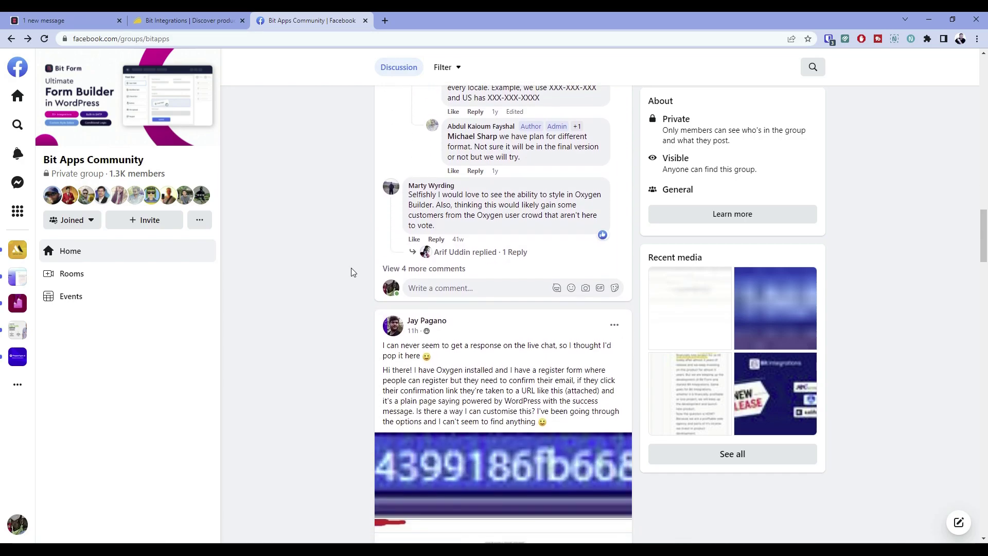
scroll(349, 275, down, 8)
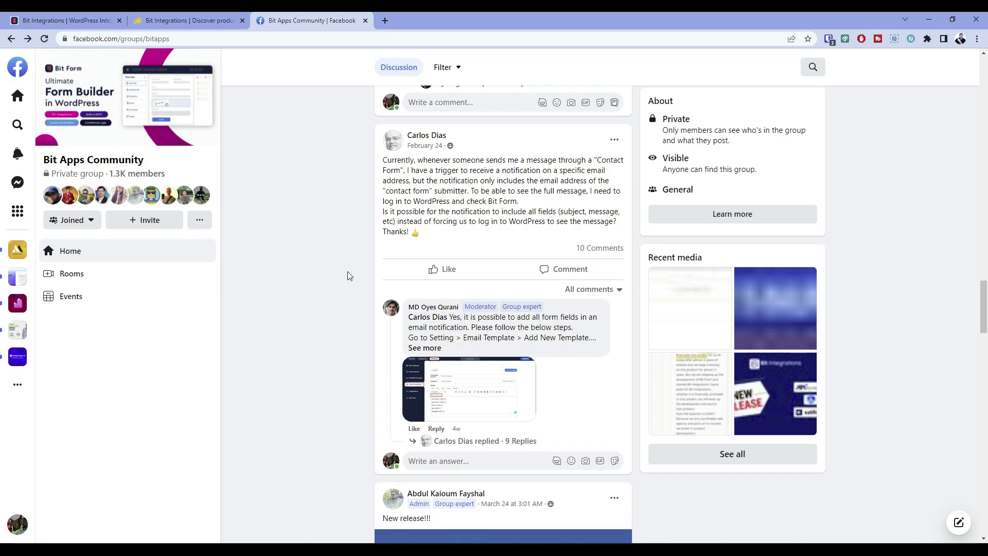
scroll(348, 275, up, 6)
scroll(349, 276, down, 8)
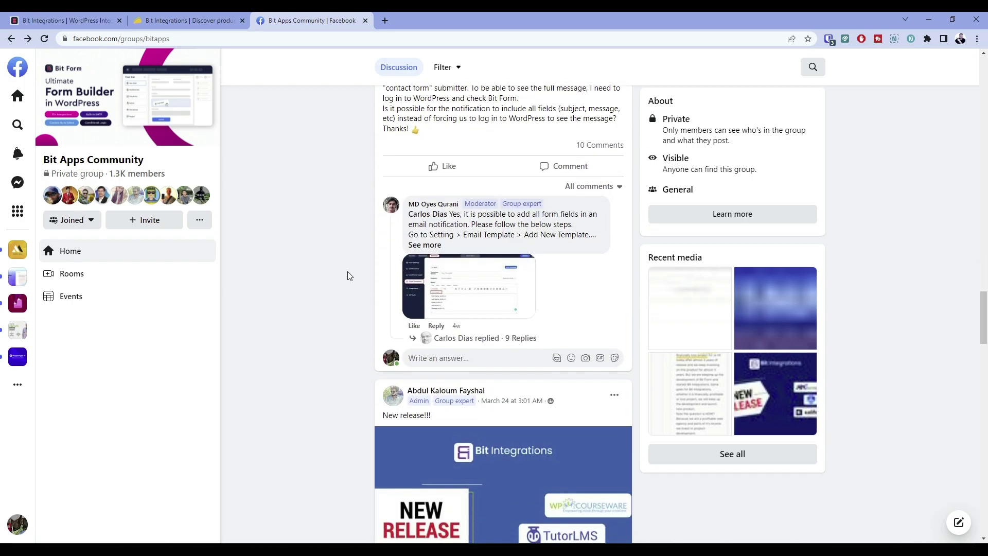
scroll(346, 278, down, 2)
scroll(330, 304, down, 1)
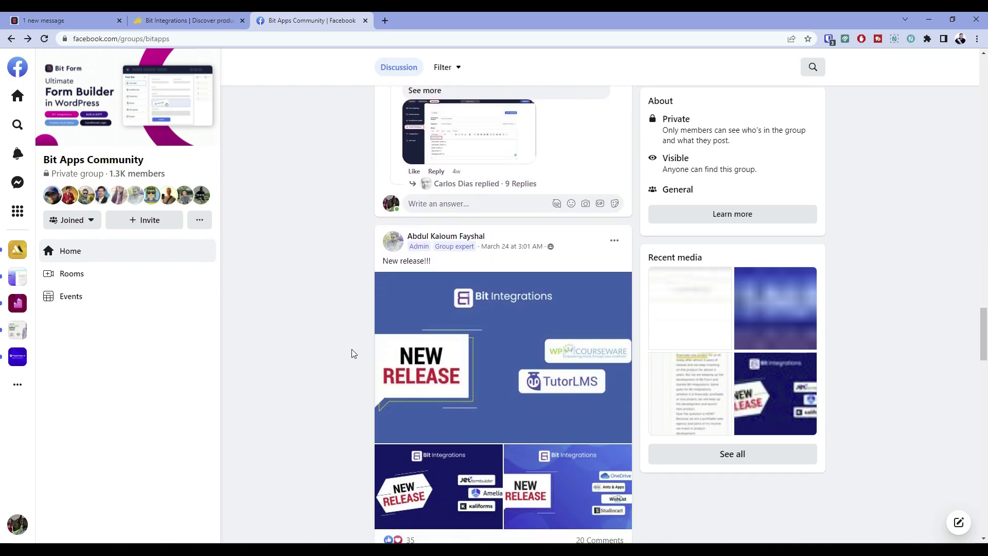
scroll(362, 344, down, 2)
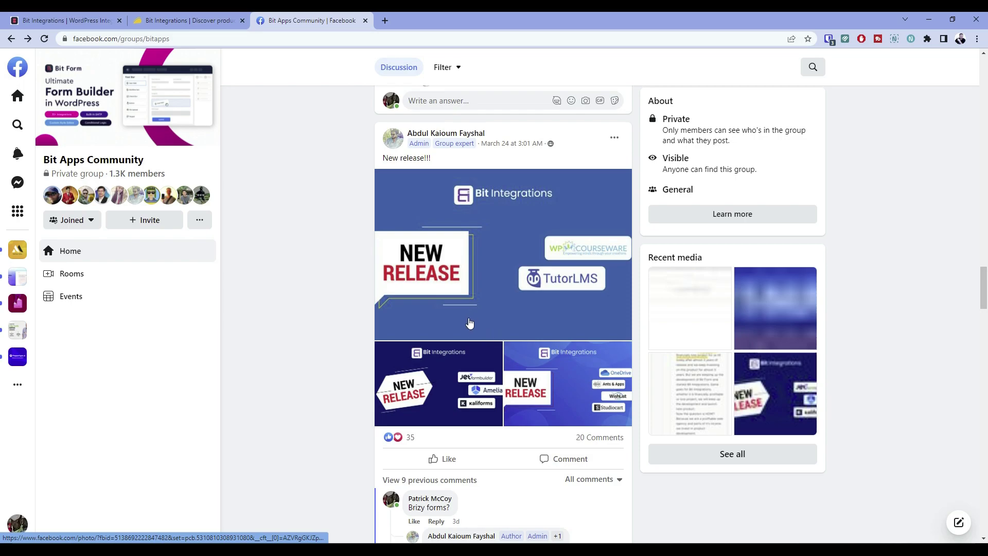
scroll(459, 317, down, 1)
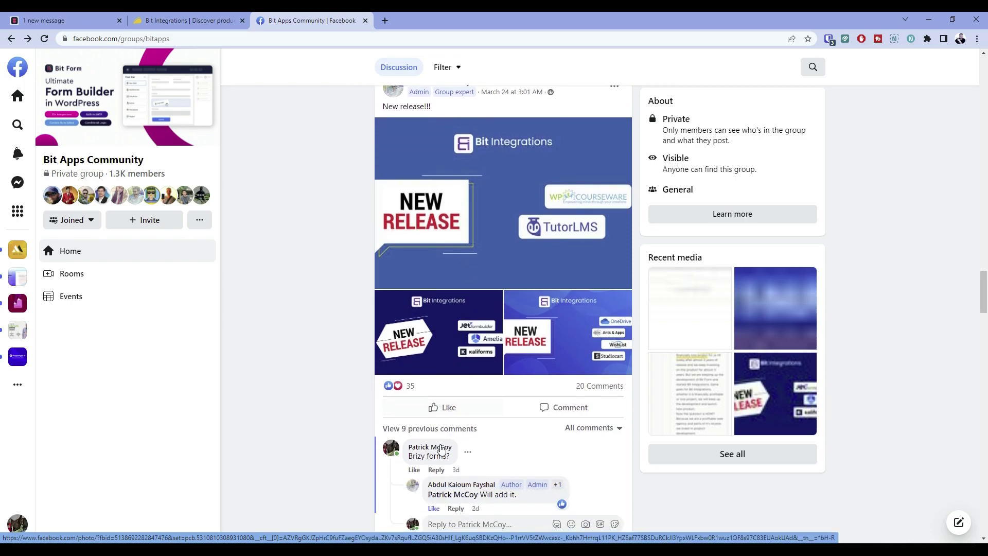
scroll(434, 242, down, 1)
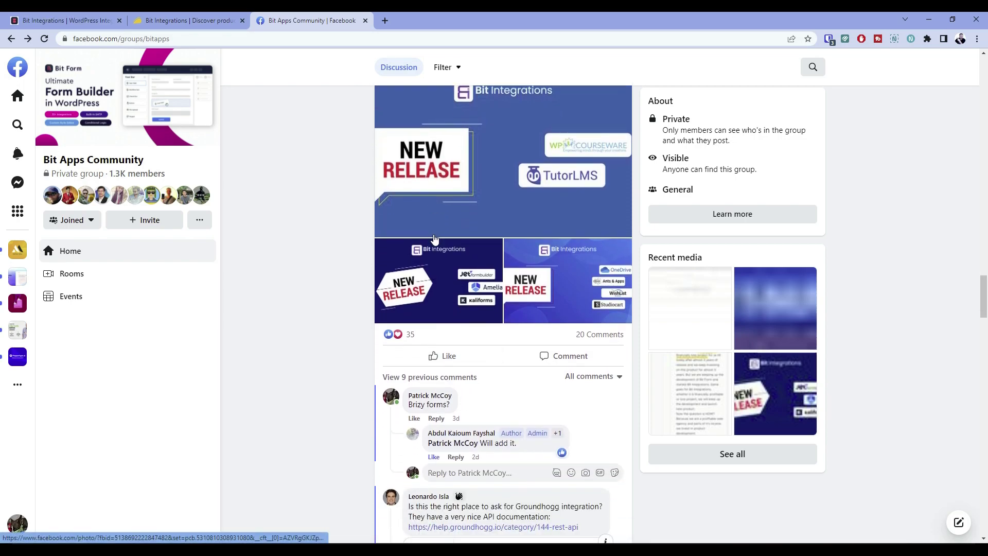
scroll(438, 246, up, 4)
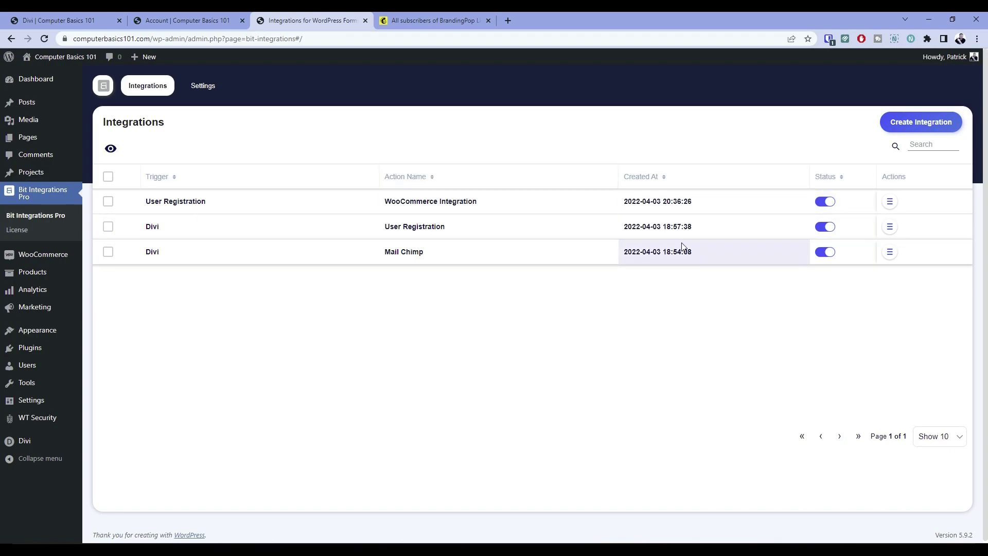
Open and close the first integration's Actions menu, then go to the Bit Integrations Settings page
click(889, 201)
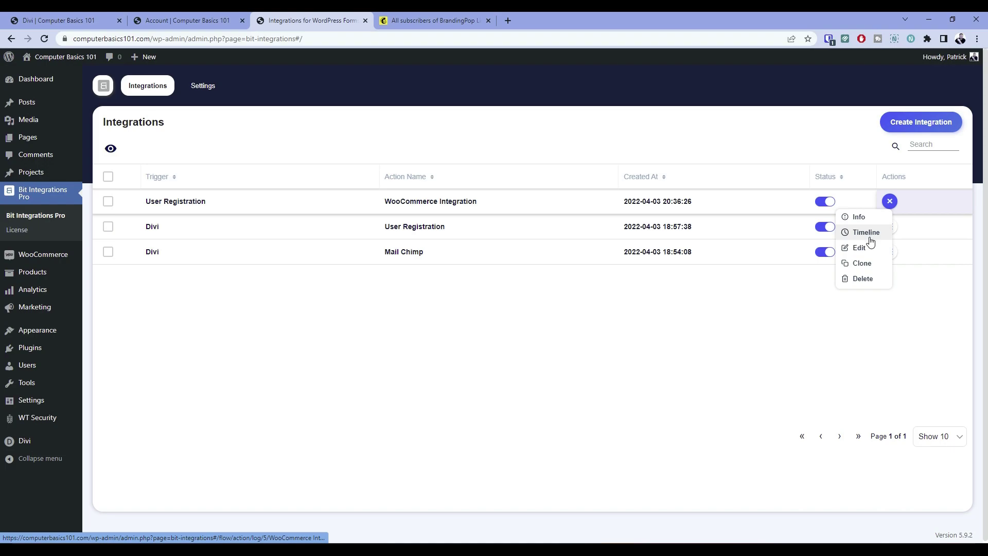
click(804, 295)
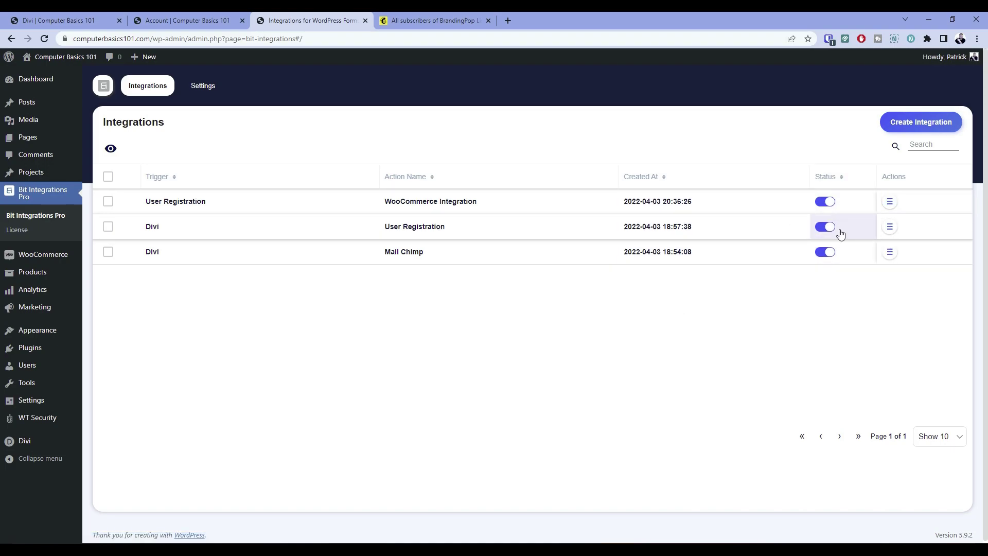
click(200, 86)
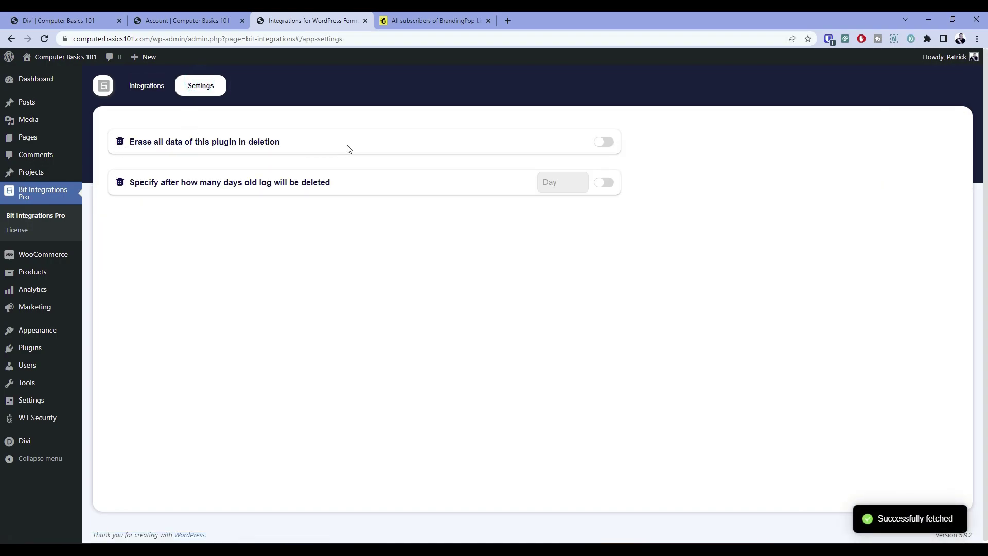
Highlight the log-deletion setting's description, then start a new integration from the Integrations list
drag(133, 183, 319, 187)
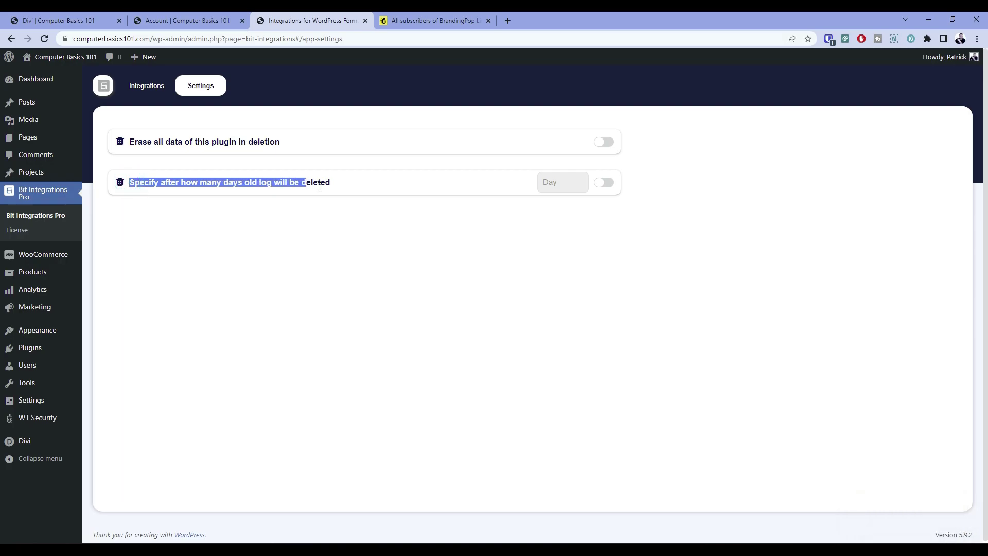
click(229, 186)
drag(250, 182, 325, 183)
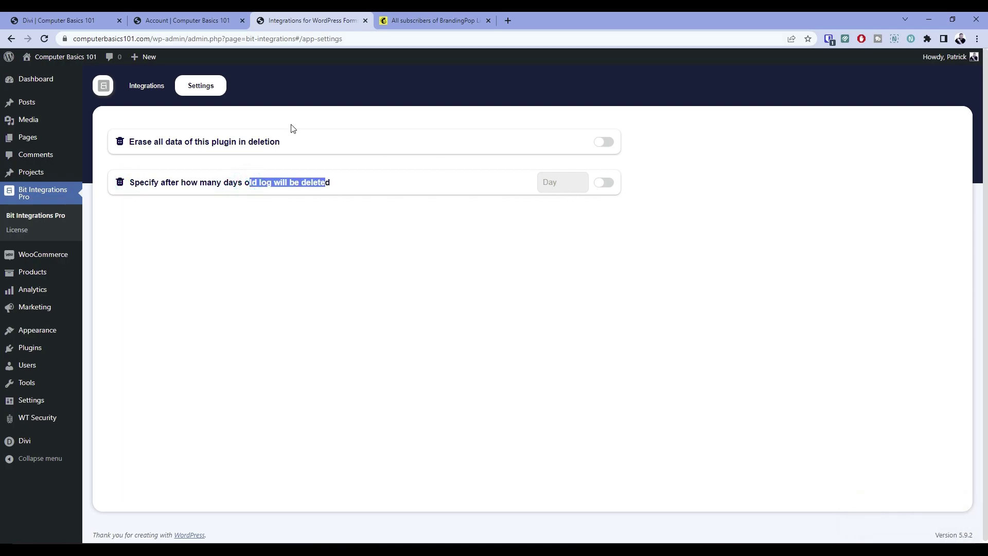
click(148, 87)
click(920, 123)
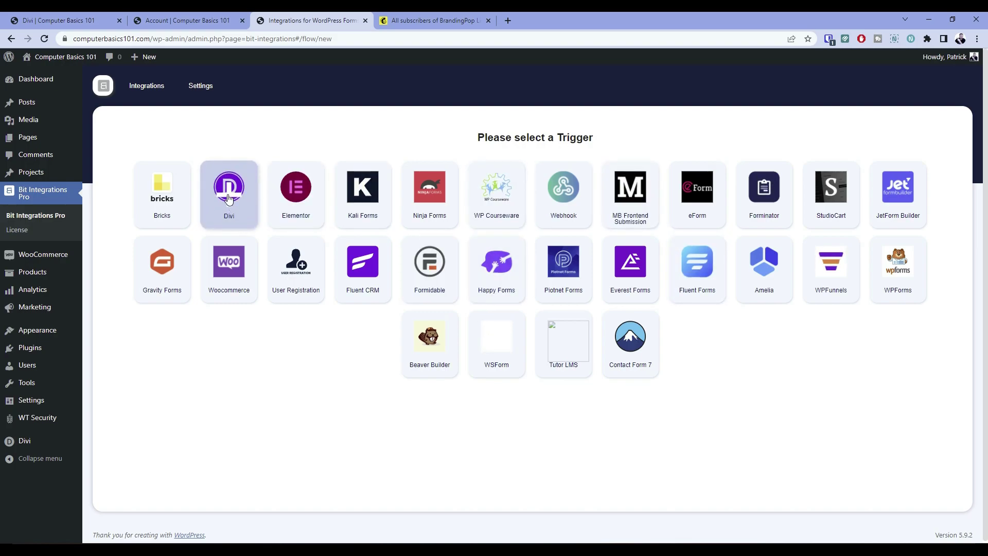
Set Divi with its only form ID as the trigger and continue to action apps
click(220, 204)
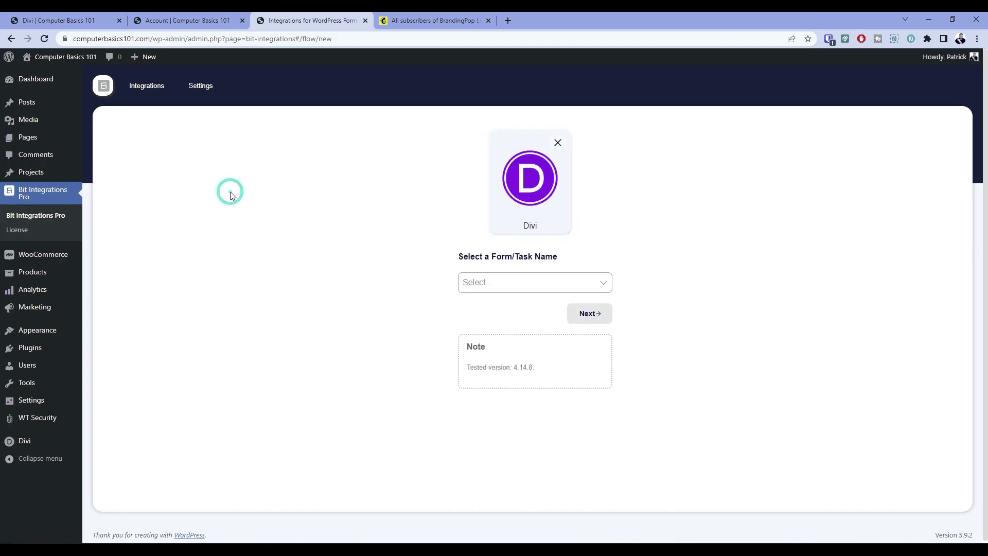
click(552, 283)
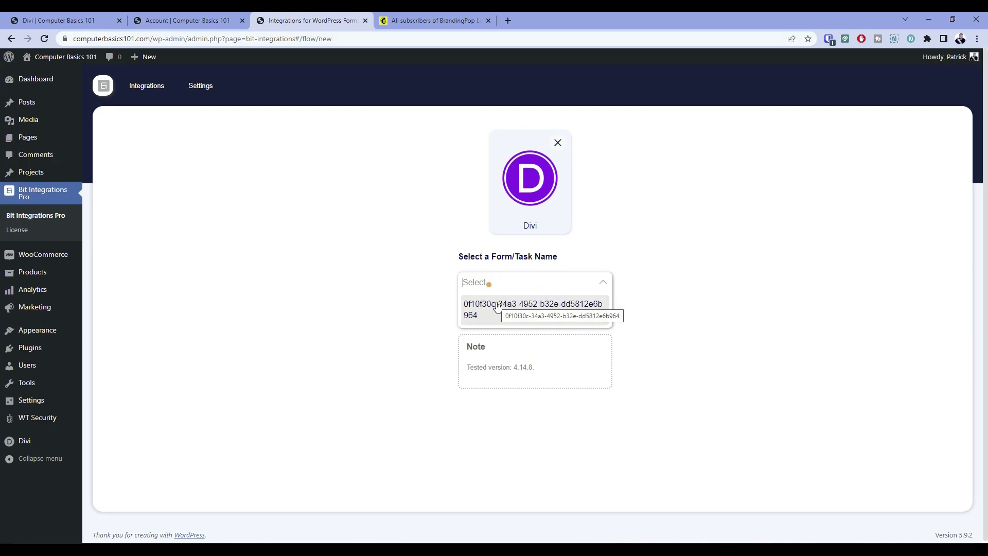
click(497, 306)
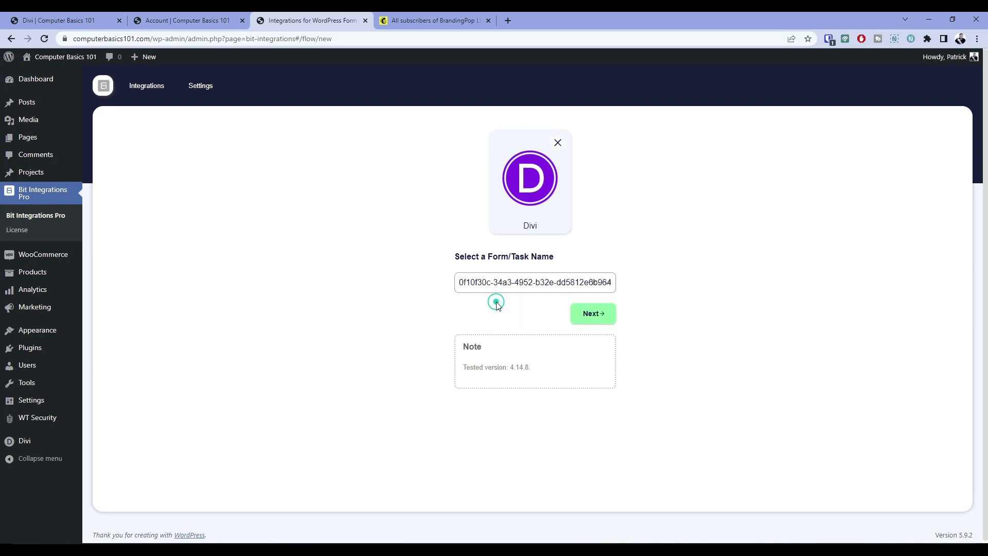
click(596, 313)
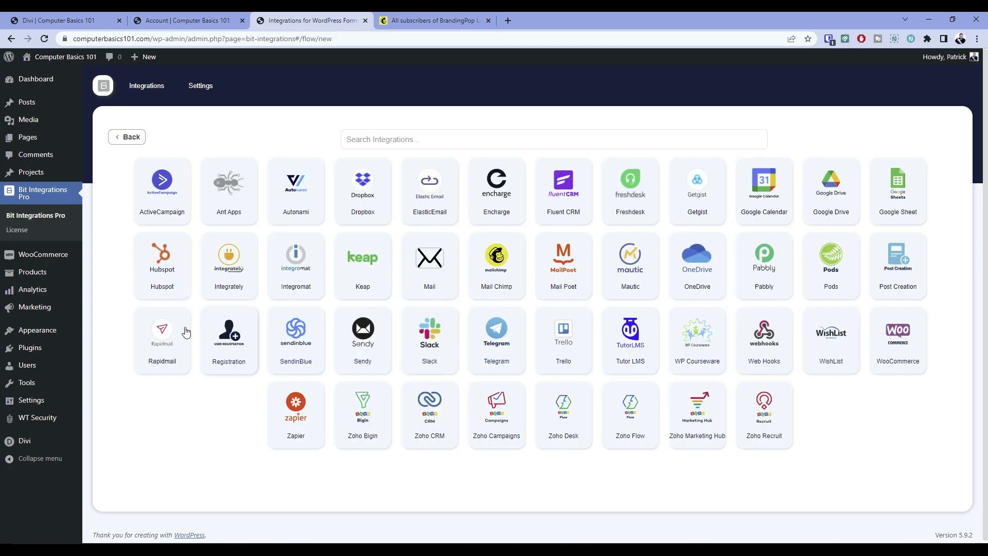
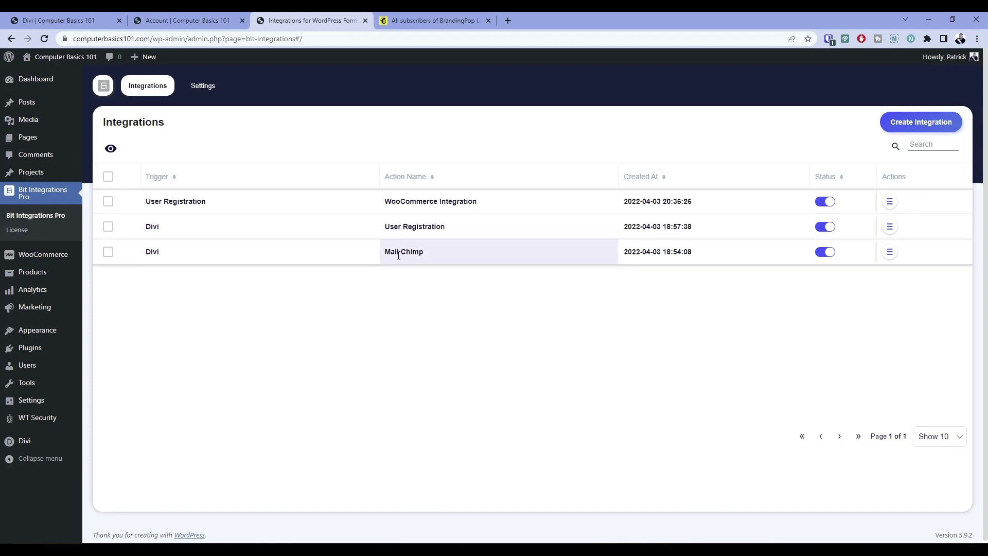
Fill in the Welcome To Royal contact form with a test name, e-mail address and message
click(68, 18)
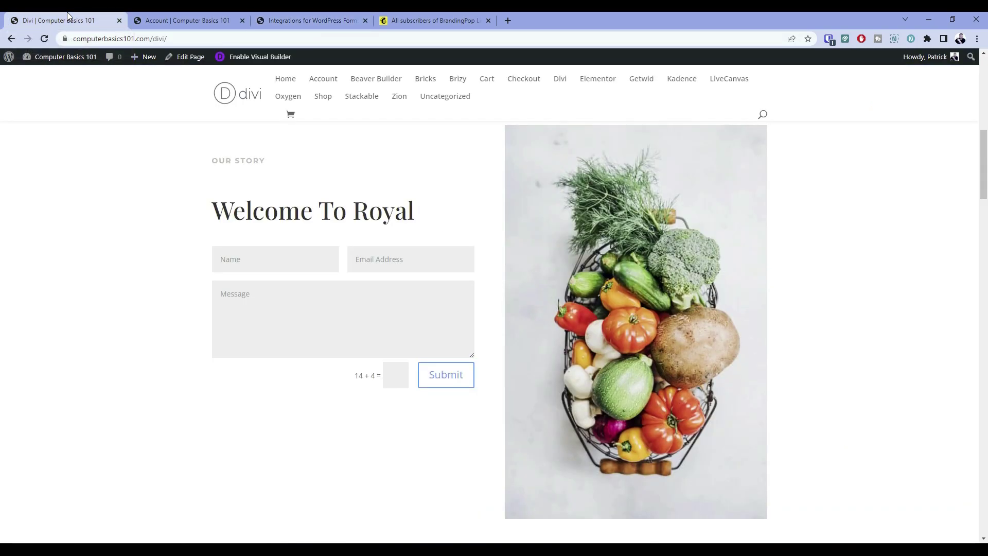
scroll(232, 234, up, 10)
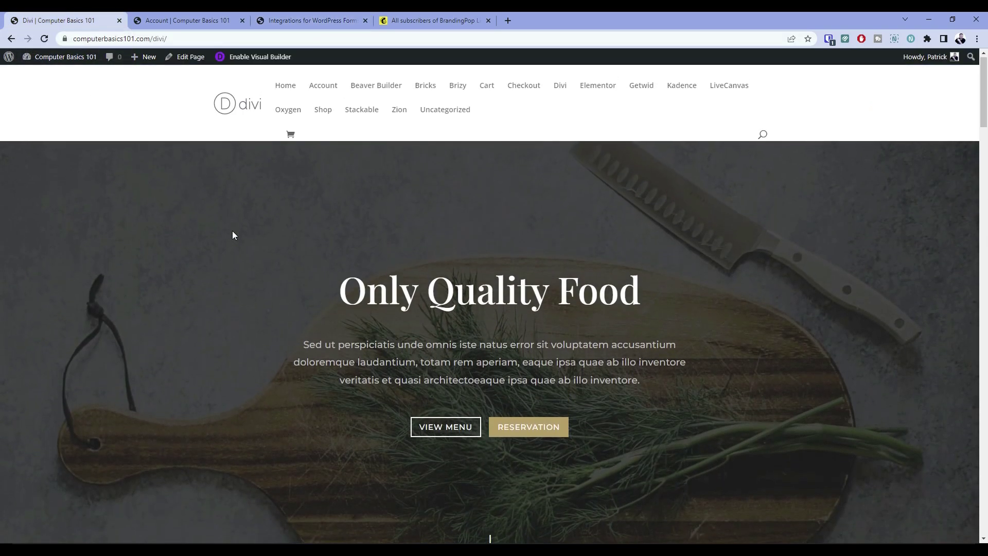
scroll(233, 230, down, 12)
scroll(231, 232, down, 20)
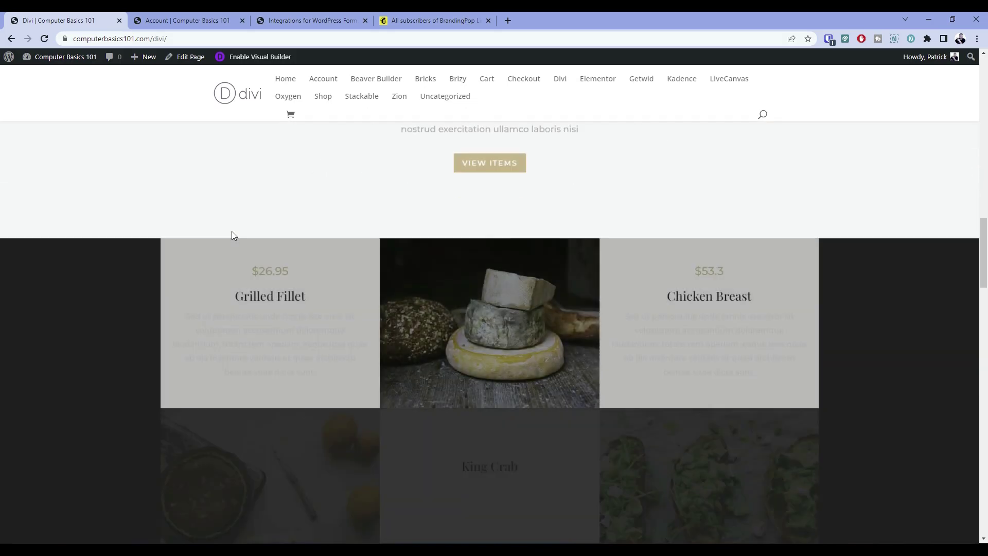
scroll(232, 236, up, 12)
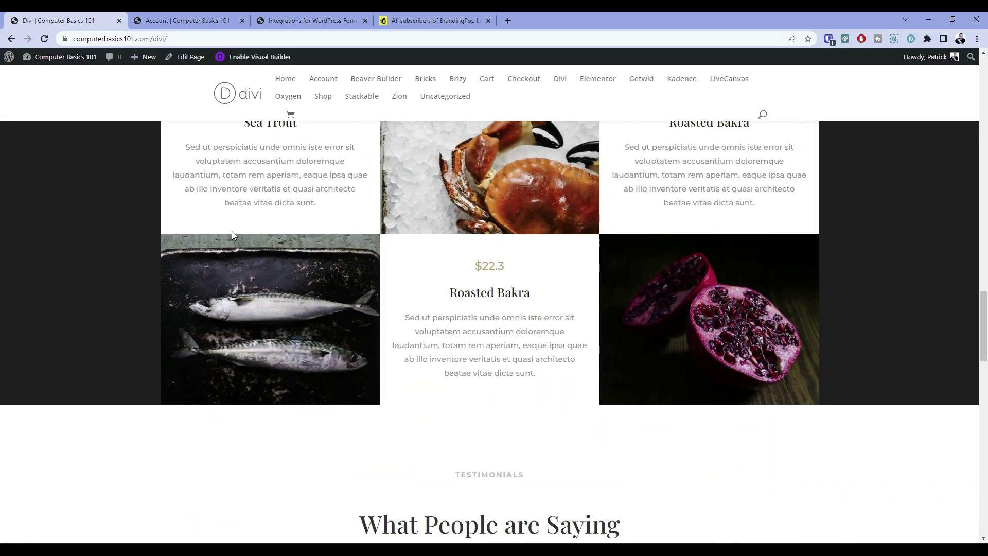
scroll(233, 236, up, 8)
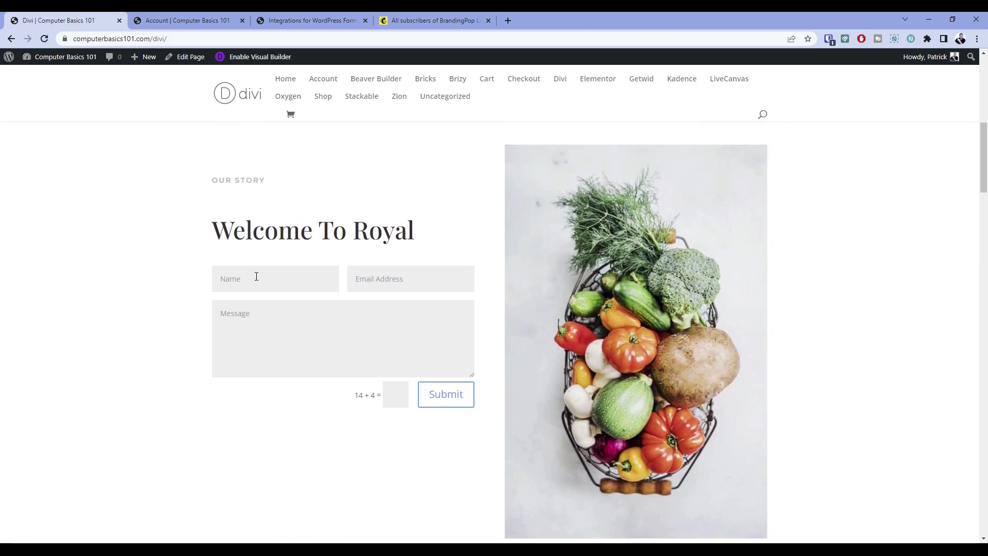
click(256, 277)
text(Joe Smi)
key(Tab)
key(Tab)
text(T)
Answer the sum captcha with 18, submit, and highlight the 'This has successfully delivered' confirmation
click(394, 394)
text(18)
click(446, 401)
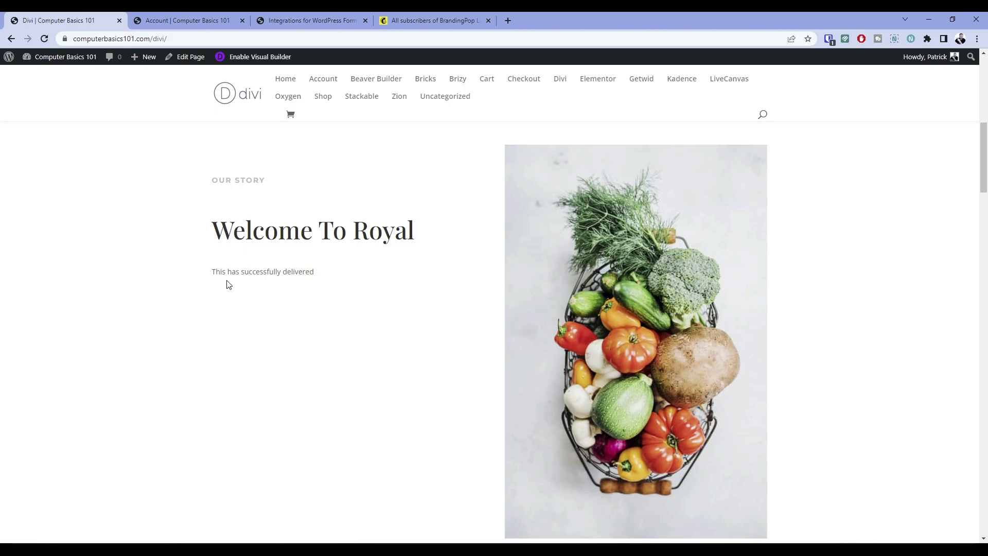
drag(211, 273, 324, 275)
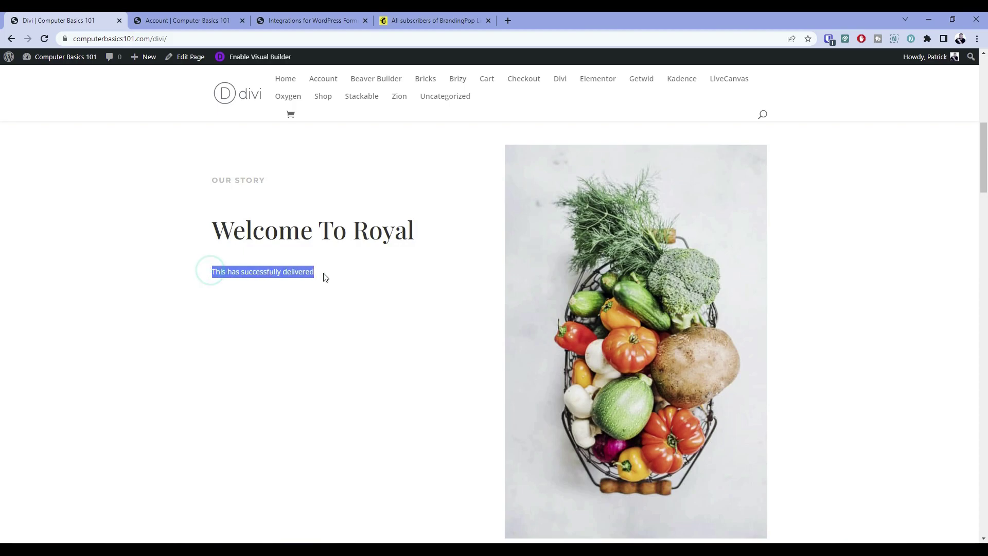
click(324, 274)
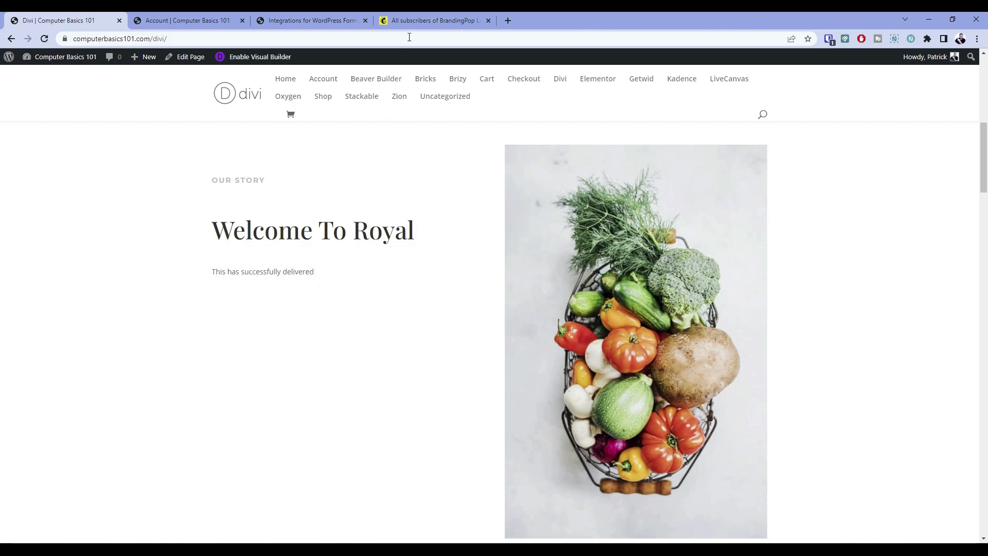
Reload Mailchimp's BrandingPop List contacts to show the new tagged subscriber, then go to the Account page
click(424, 16)
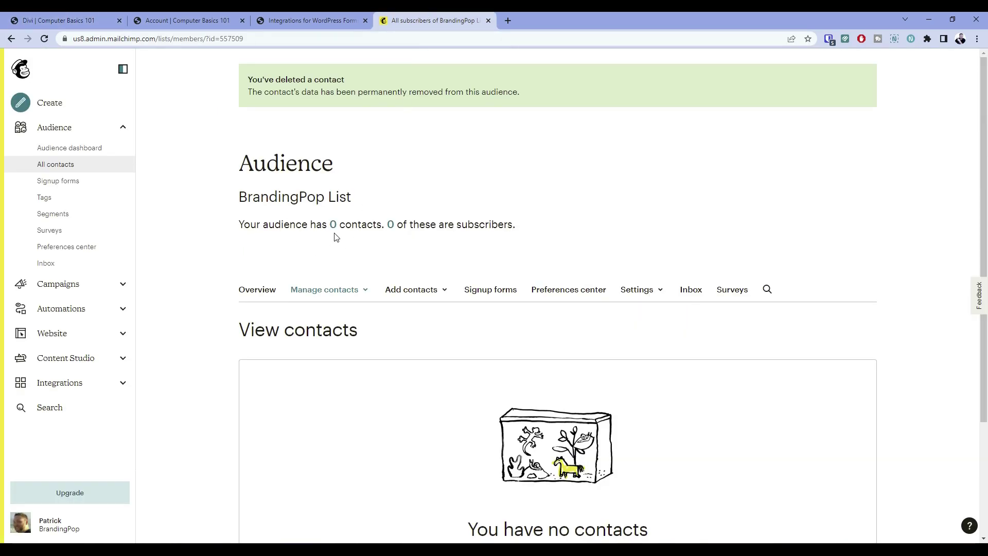
scroll(335, 236, down, 2)
scroll(335, 236, up, 1)
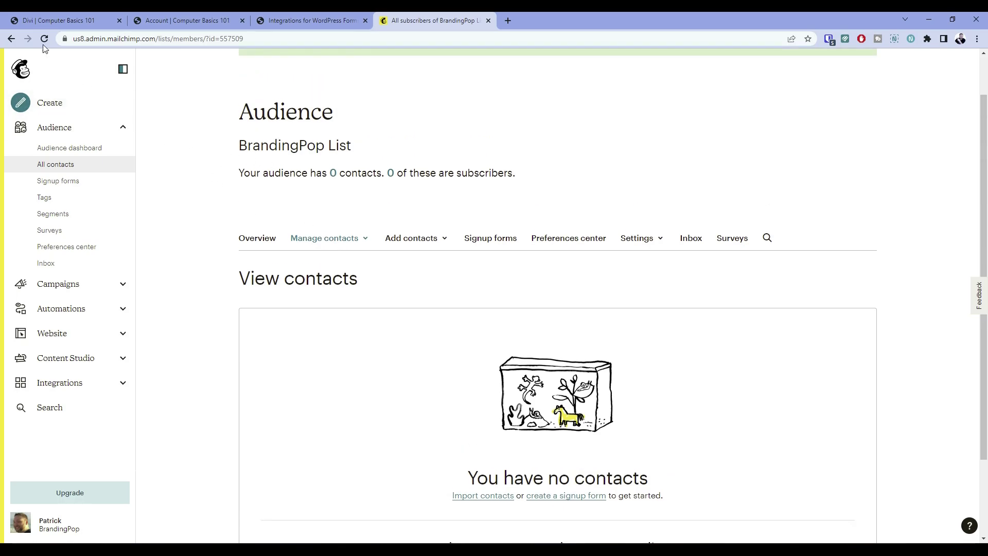
click(73, 12)
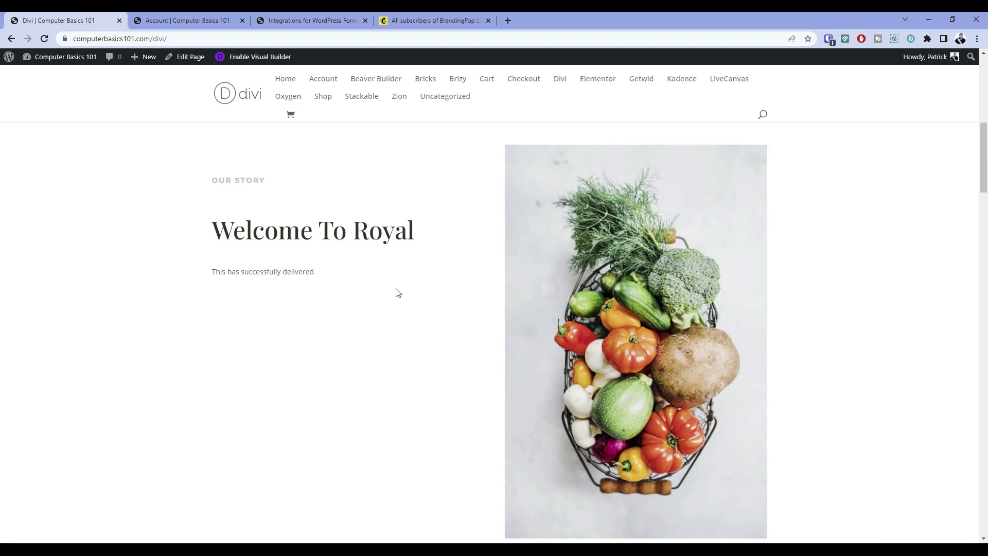
click(433, 20)
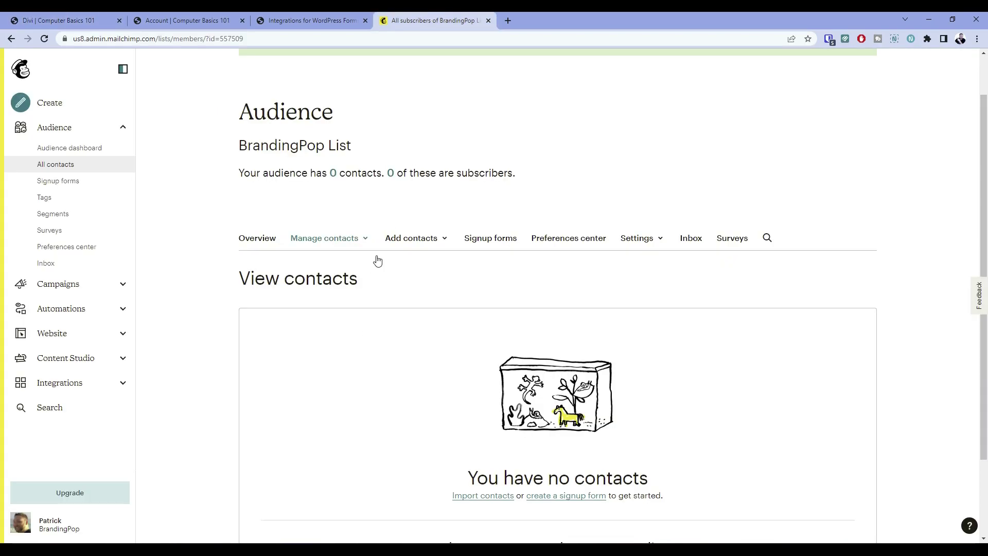
click(44, 39)
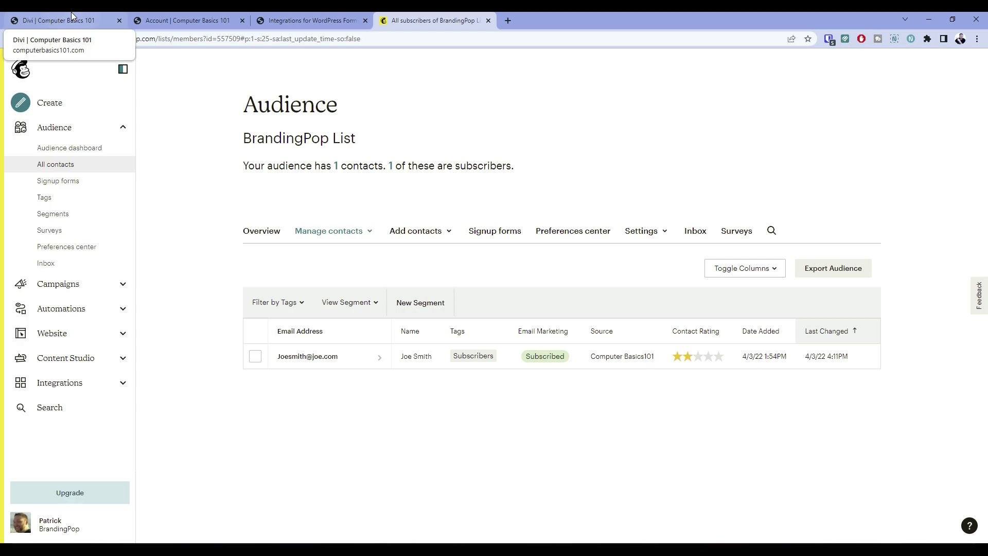
click(179, 15)
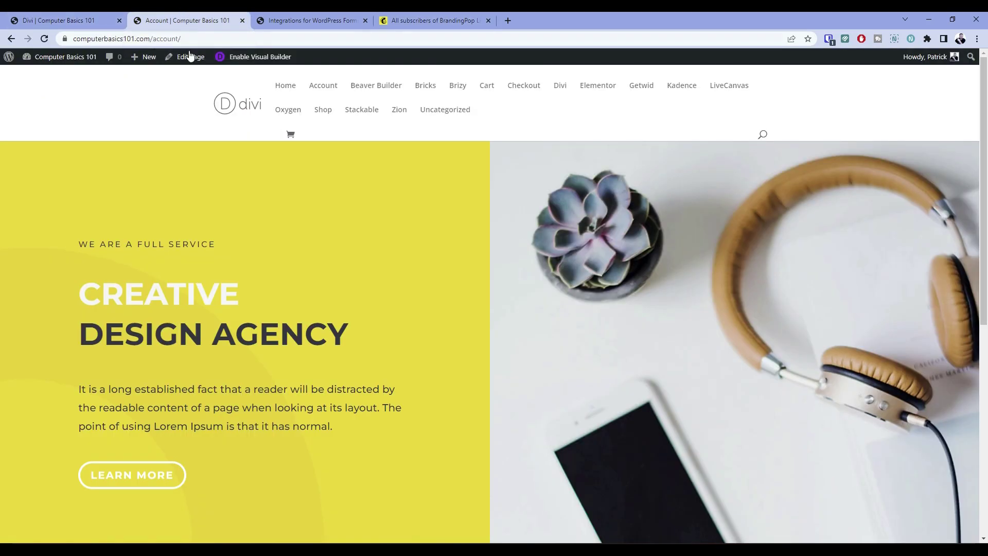
Scroll the Account page down to the WooCommerce Dashboard Login and Register forms
scroll(181, 155, down, 3)
scroll(180, 158, down, 4)
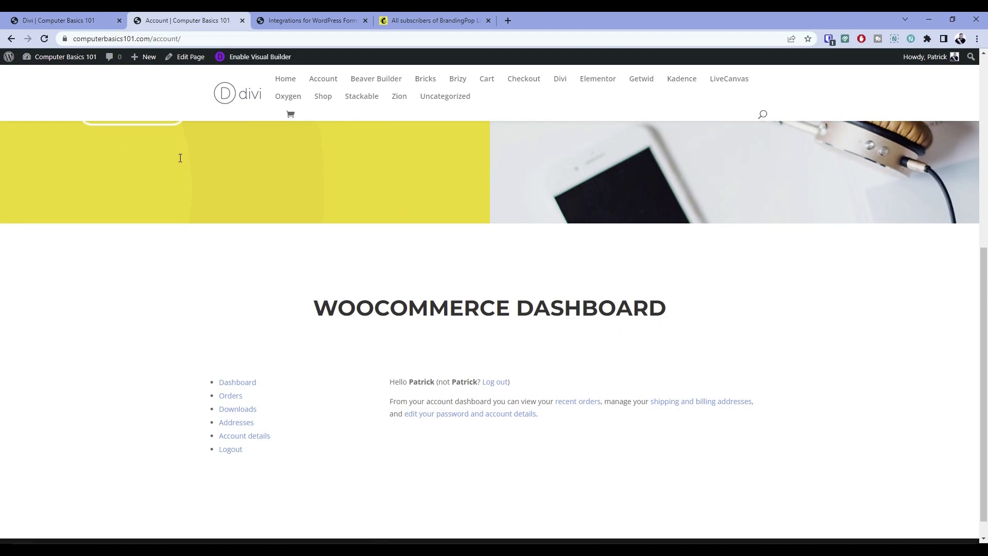
scroll(367, 244, up, 6)
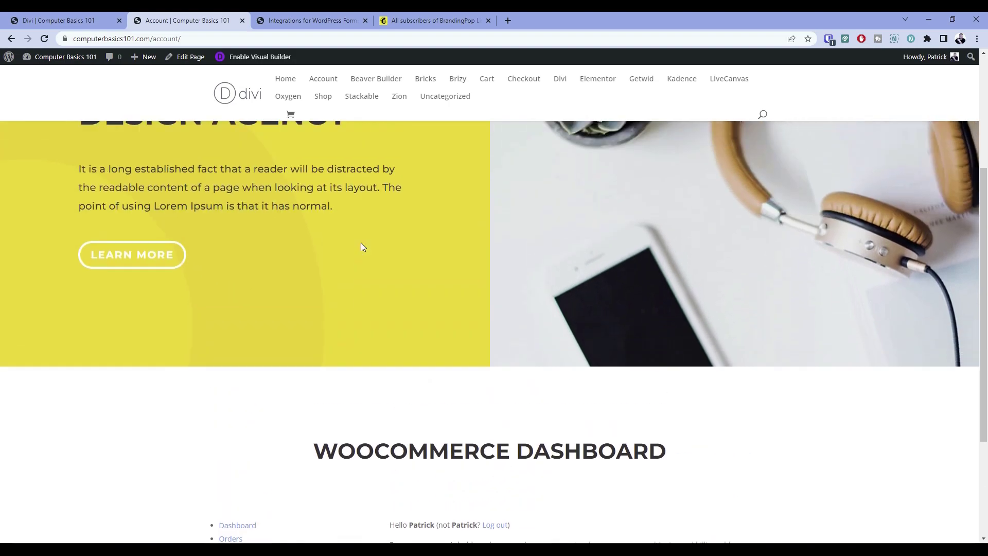
scroll(167, 223, up, 1)
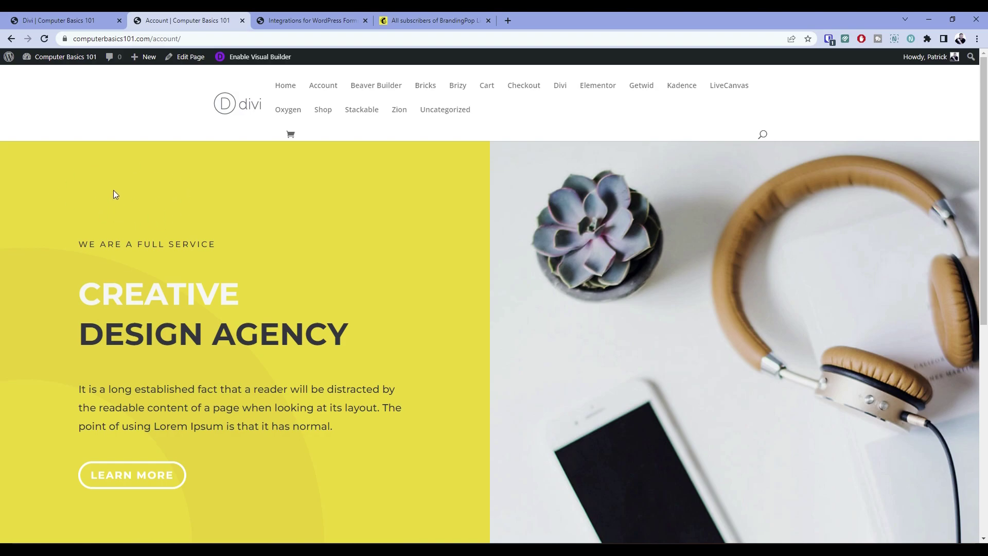
scroll(153, 199, down, 1)
scroll(150, 206, up, 1)
scroll(149, 210, down, 6)
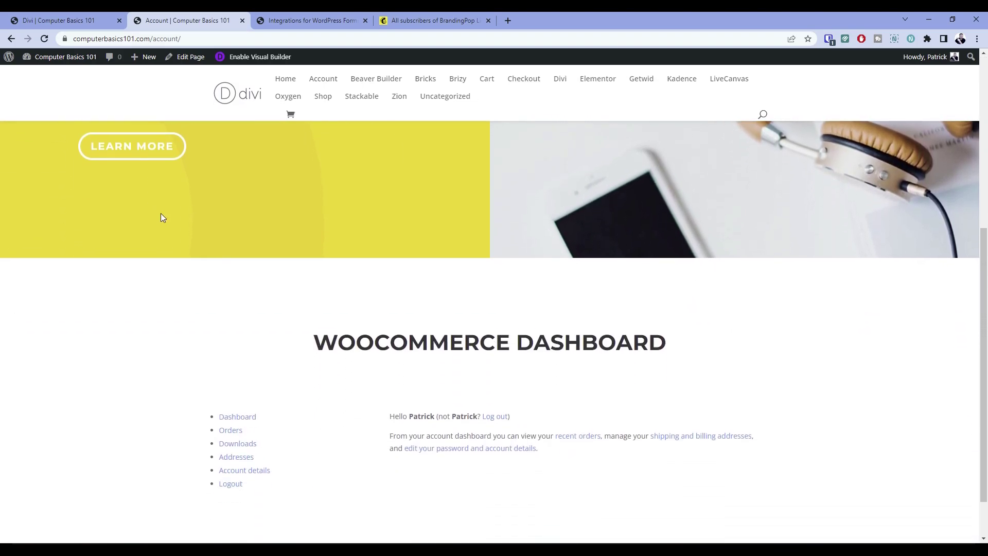
click(493, 417)
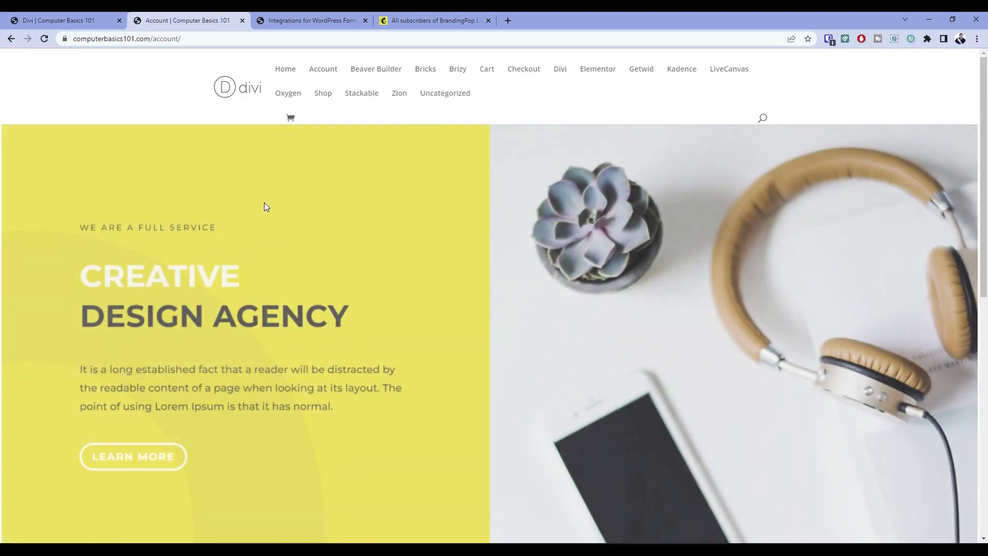
scroll(295, 239, down, 6)
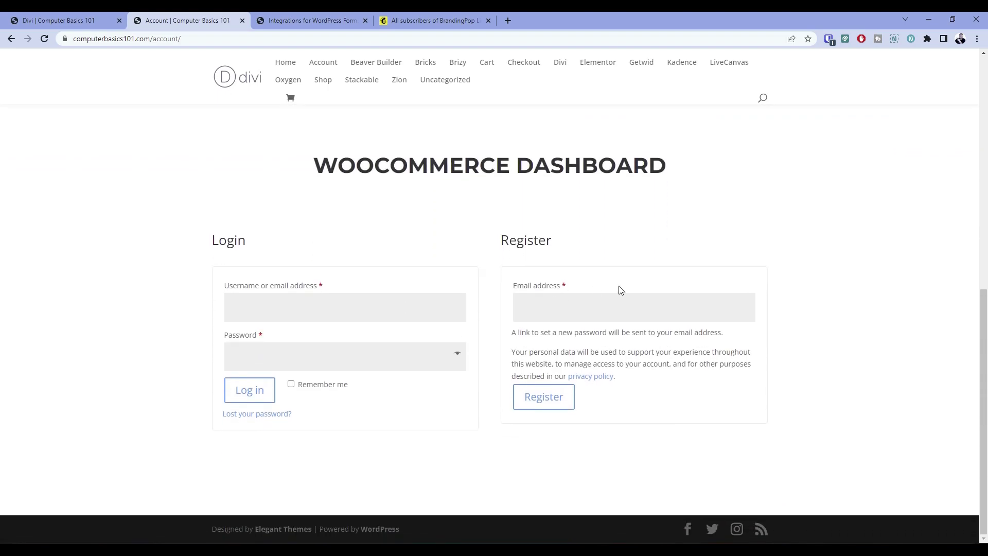
Register a test customer with an e-mail address, then log out from the WooCommerce dashboard
click(549, 310)
drag(309, 169, 663, 166)
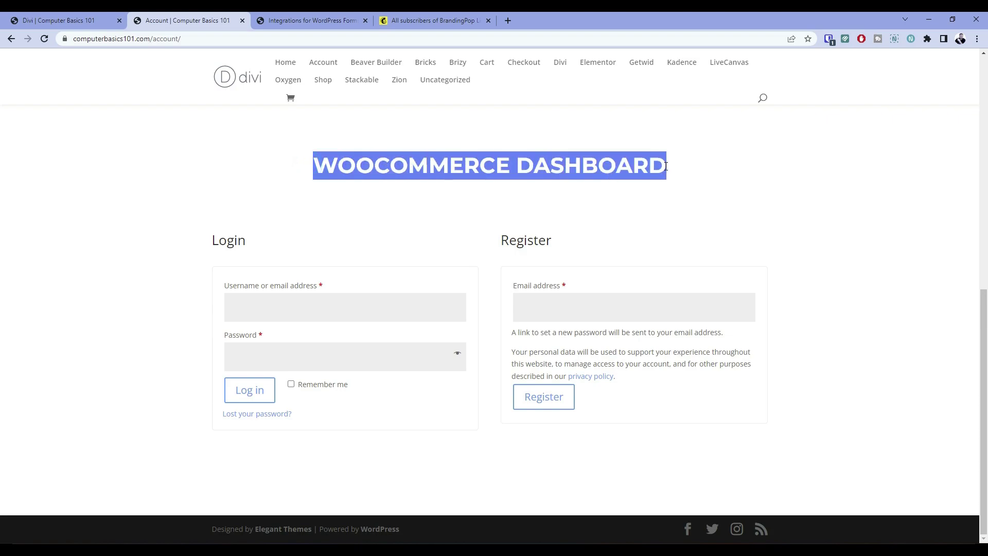
click(506, 190)
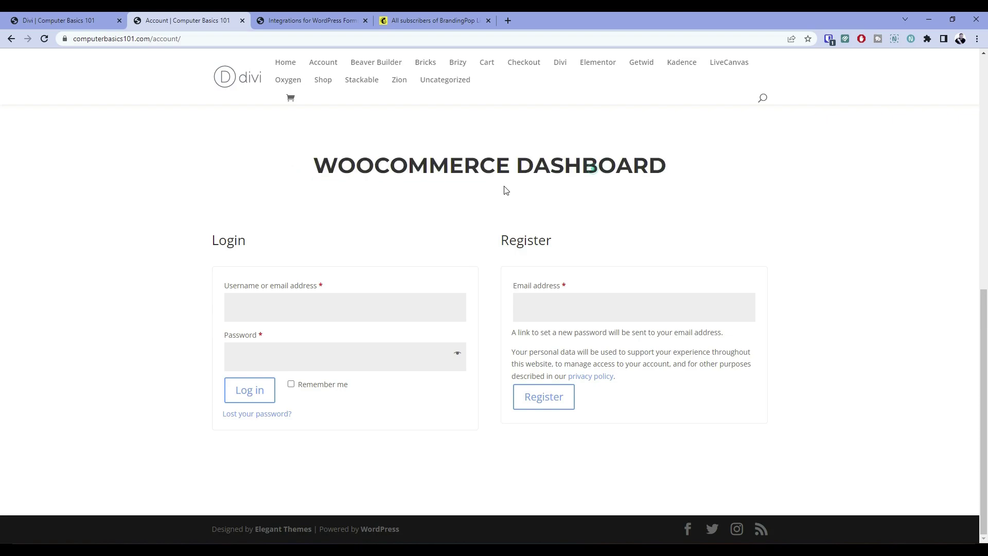
click(549, 307)
text(@patrick.com)
click(540, 405)
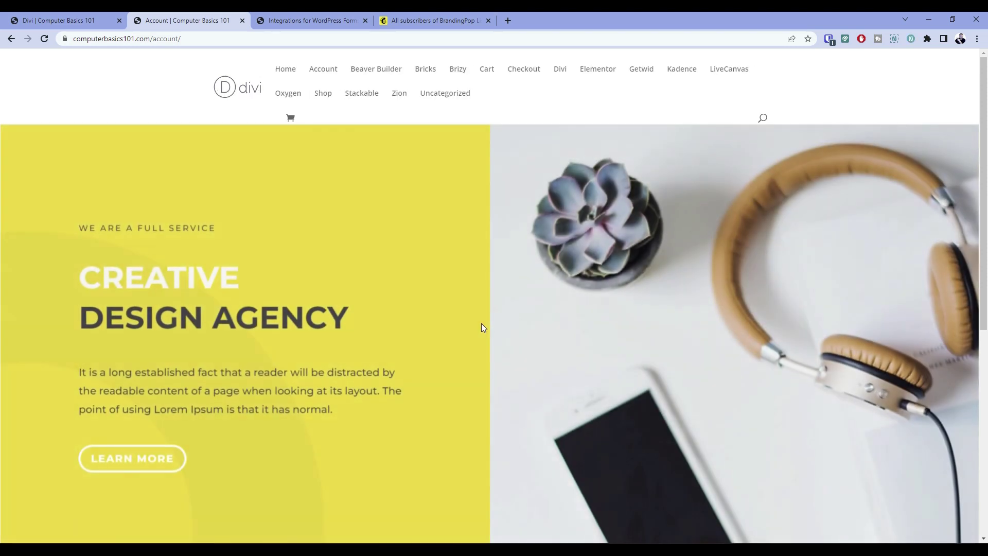
scroll(480, 324, down, 8)
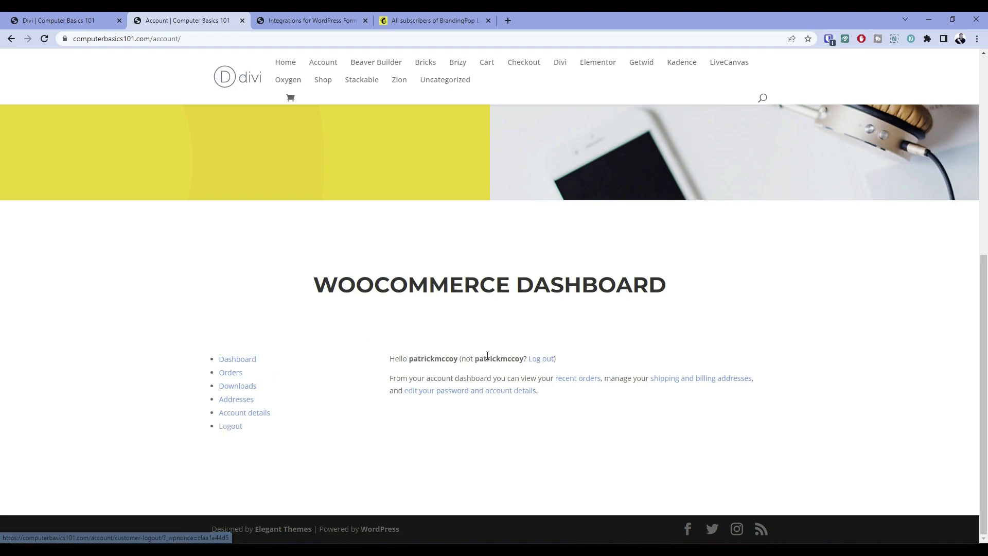
click(541, 360)
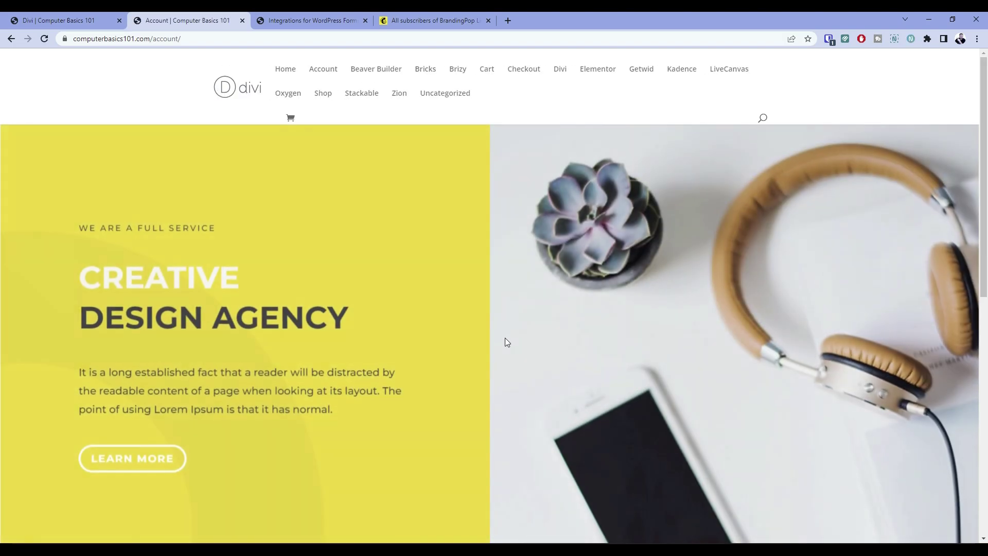
Log in to WordPress as the administrator using the Bitwarden saved login
scroll(504, 338, down, 10)
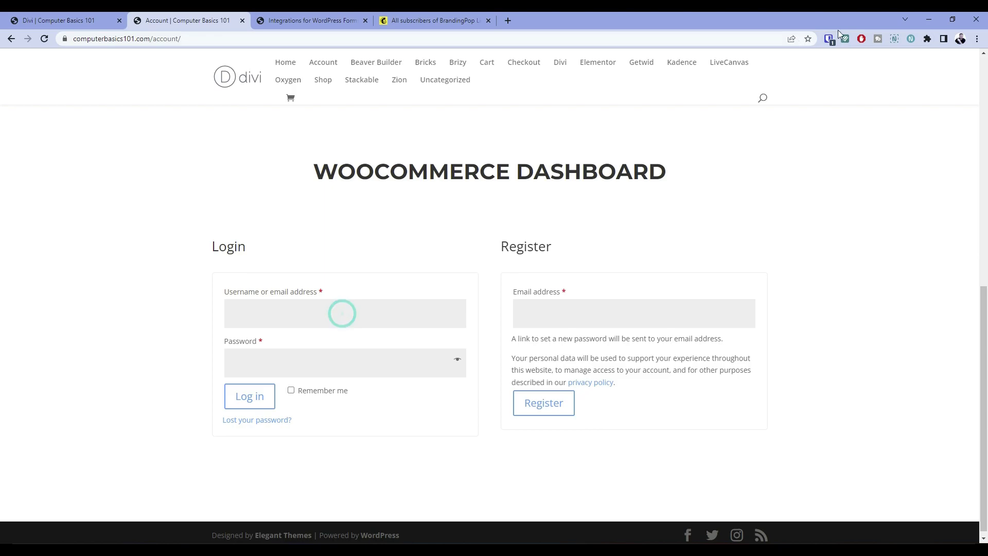
click(828, 38)
click(712, 100)
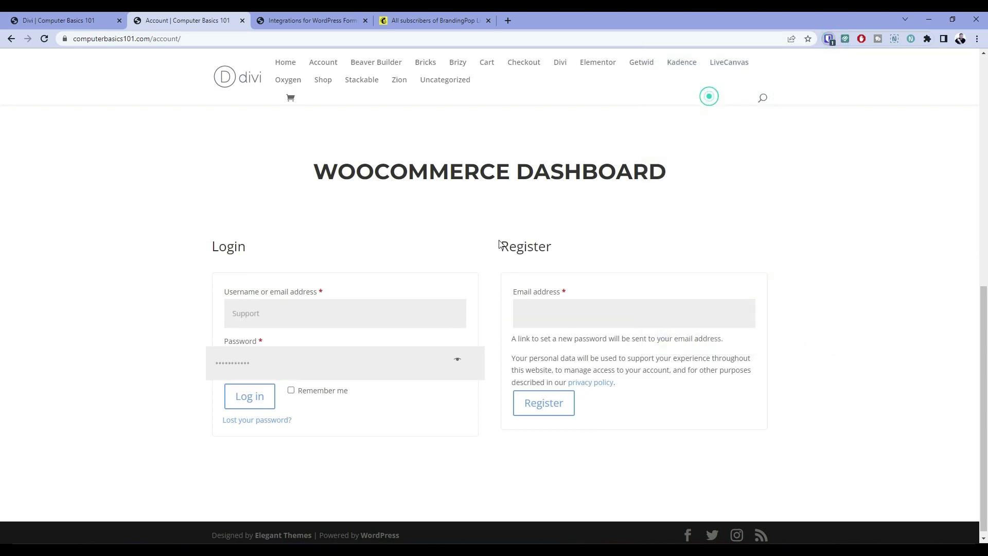
click(248, 405)
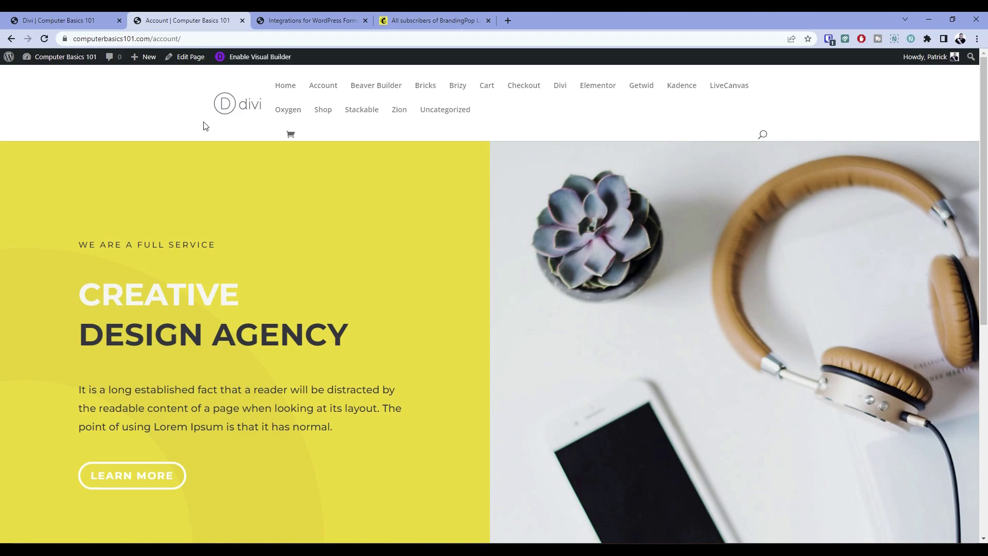
Open the Dashboard and All Users list to confirm the new customer is registered
mouse_move(66, 61)
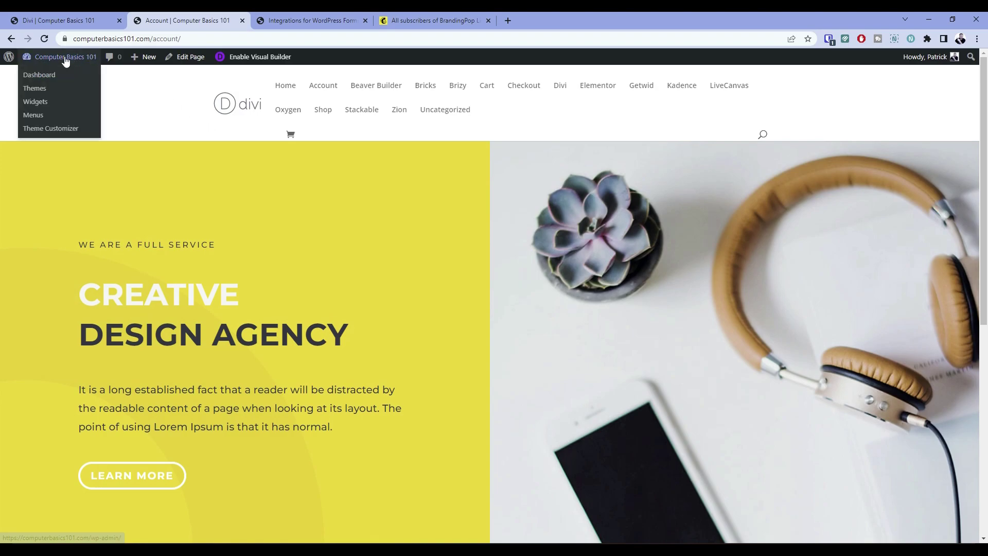
click(41, 75)
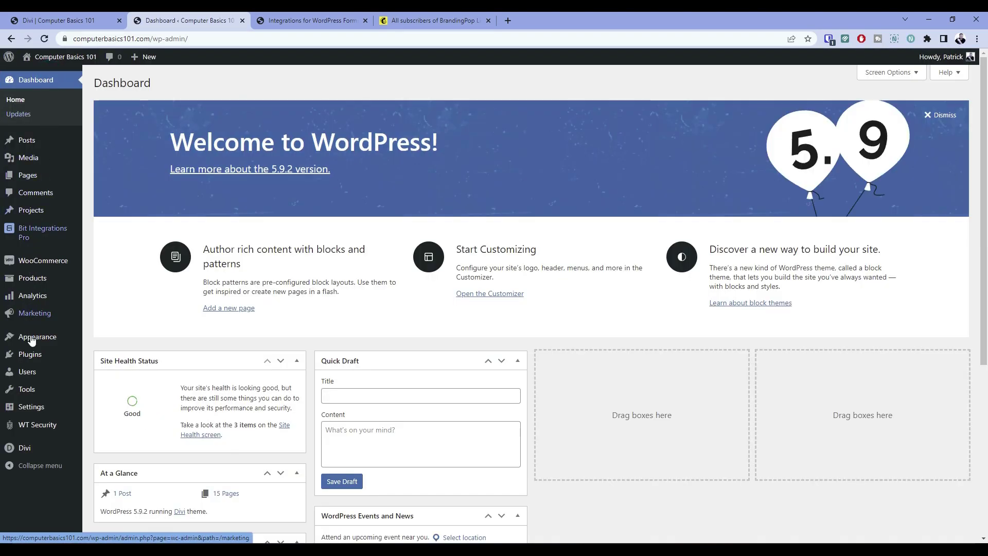
click(28, 375)
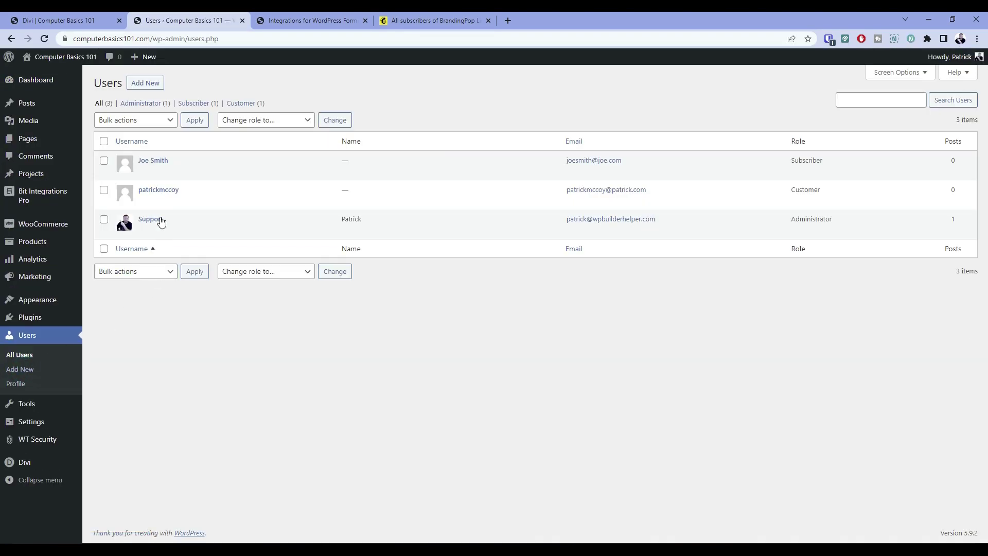
mouse_move(158, 154)
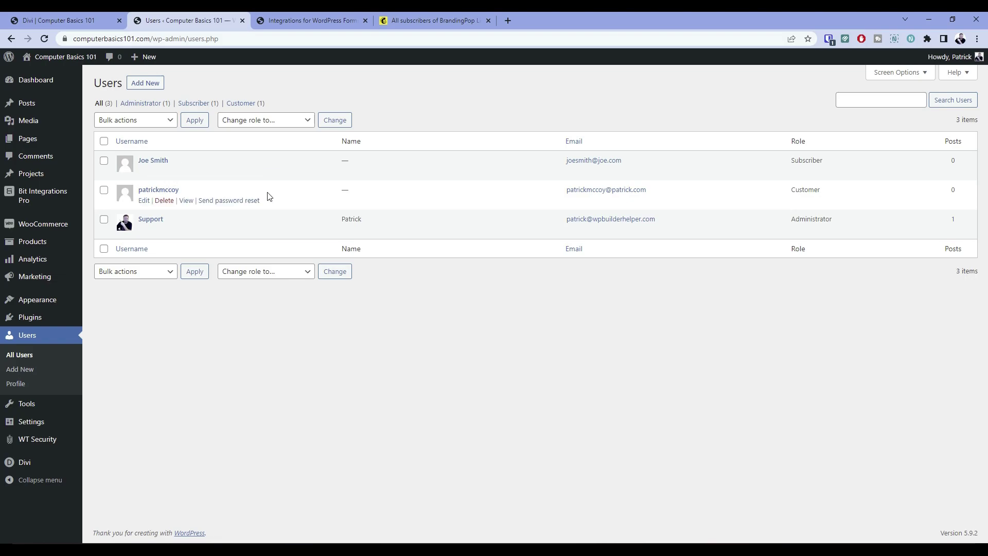
mouse_move(44, 196)
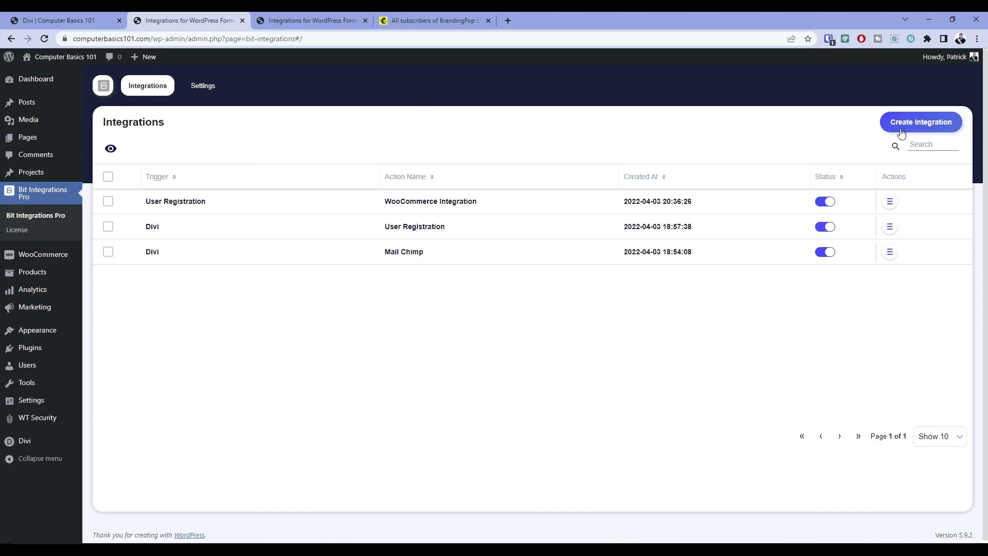
Create a new integration to bring up the 'Please select a Trigger' grid
click(901, 133)
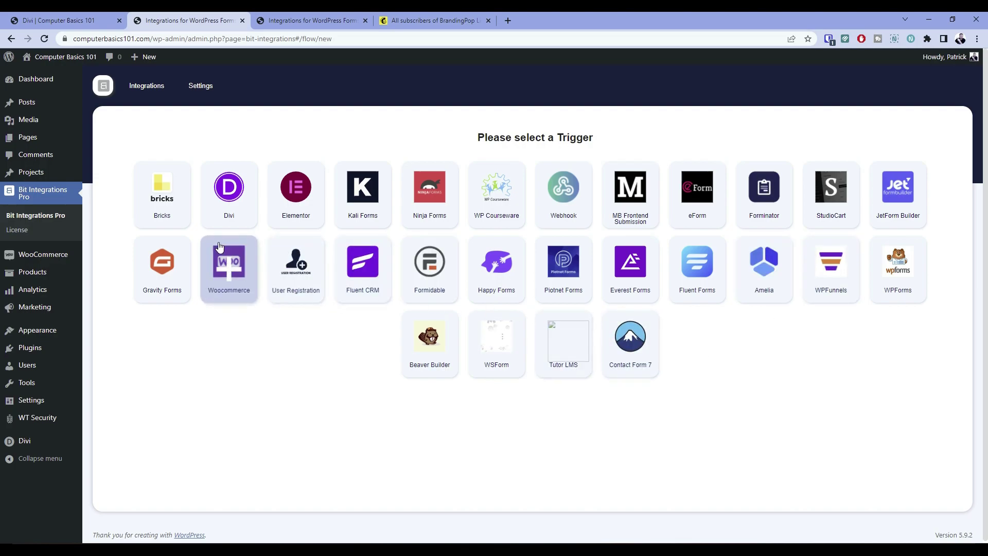
click(227, 193)
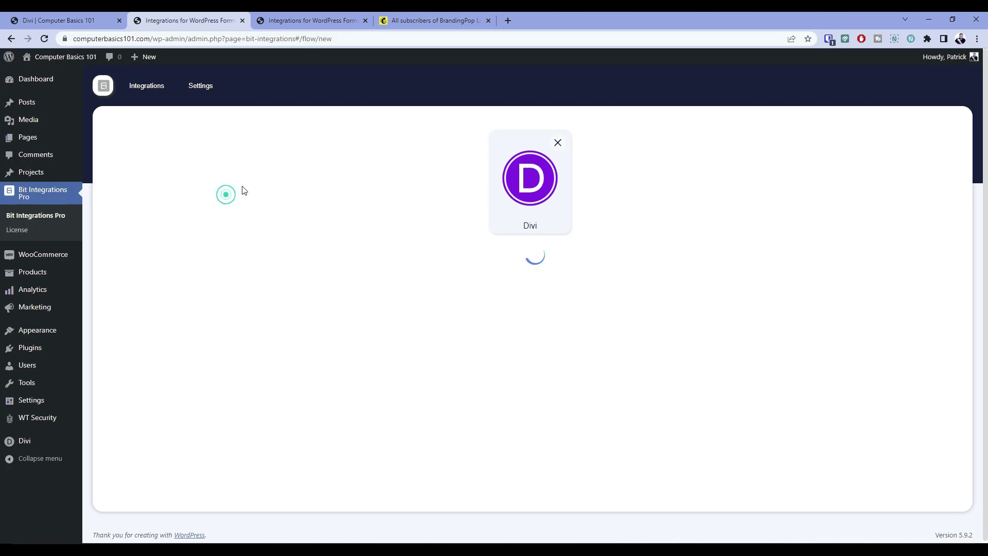
click(513, 282)
click(485, 313)
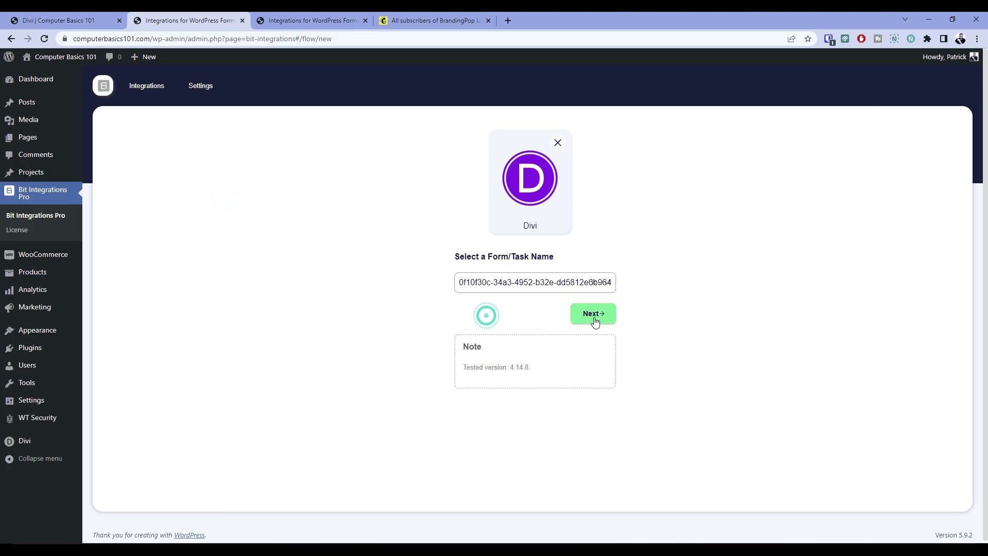
click(590, 315)
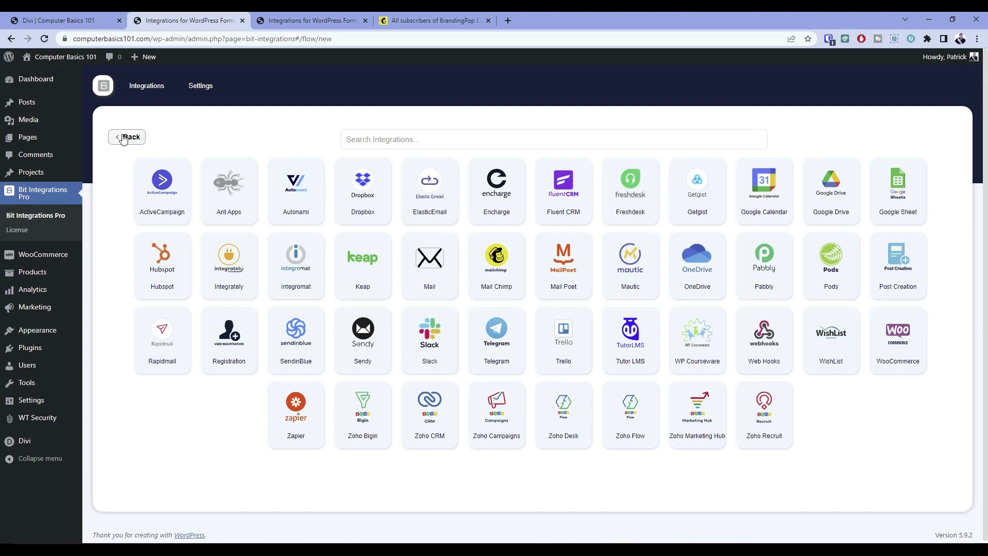
click(123, 141)
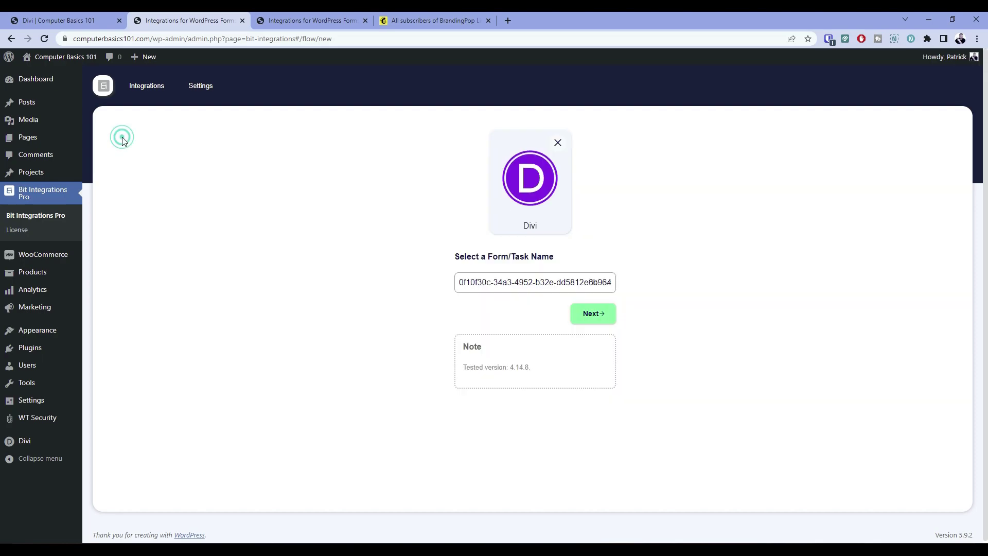
click(558, 143)
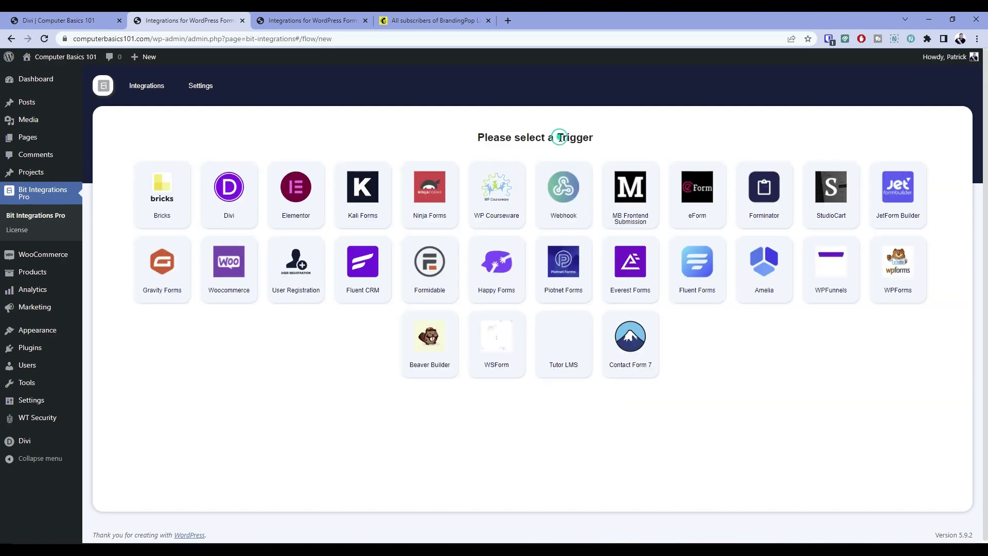